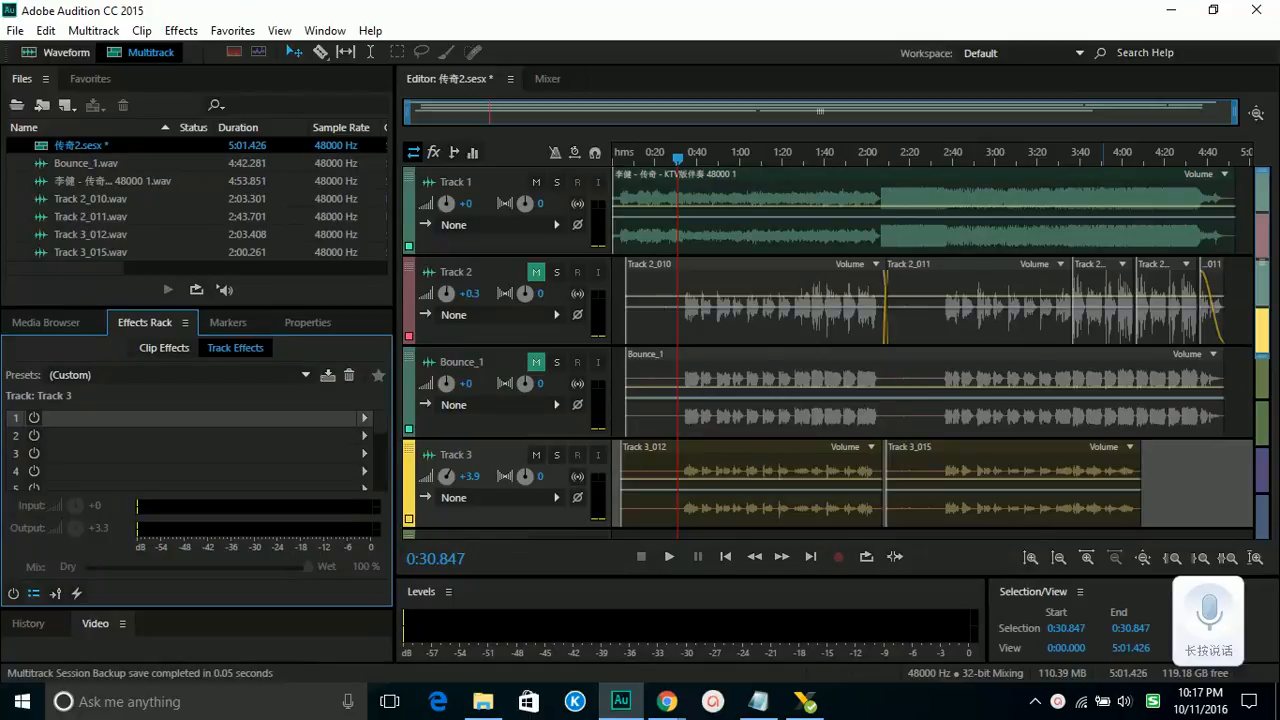
Step: Open the Track 3_012 clip in the waveform editor and examine its quiet opening section before the vocals
left_click(730, 462)
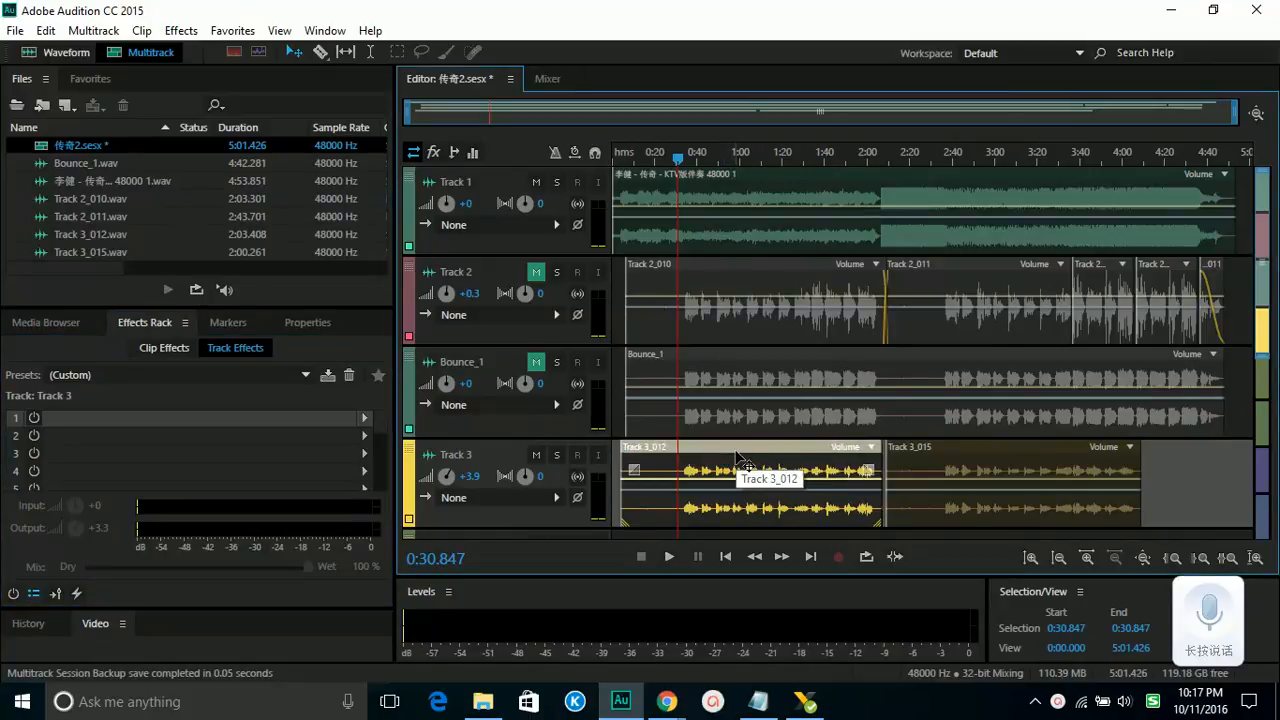
double_click(740, 462)
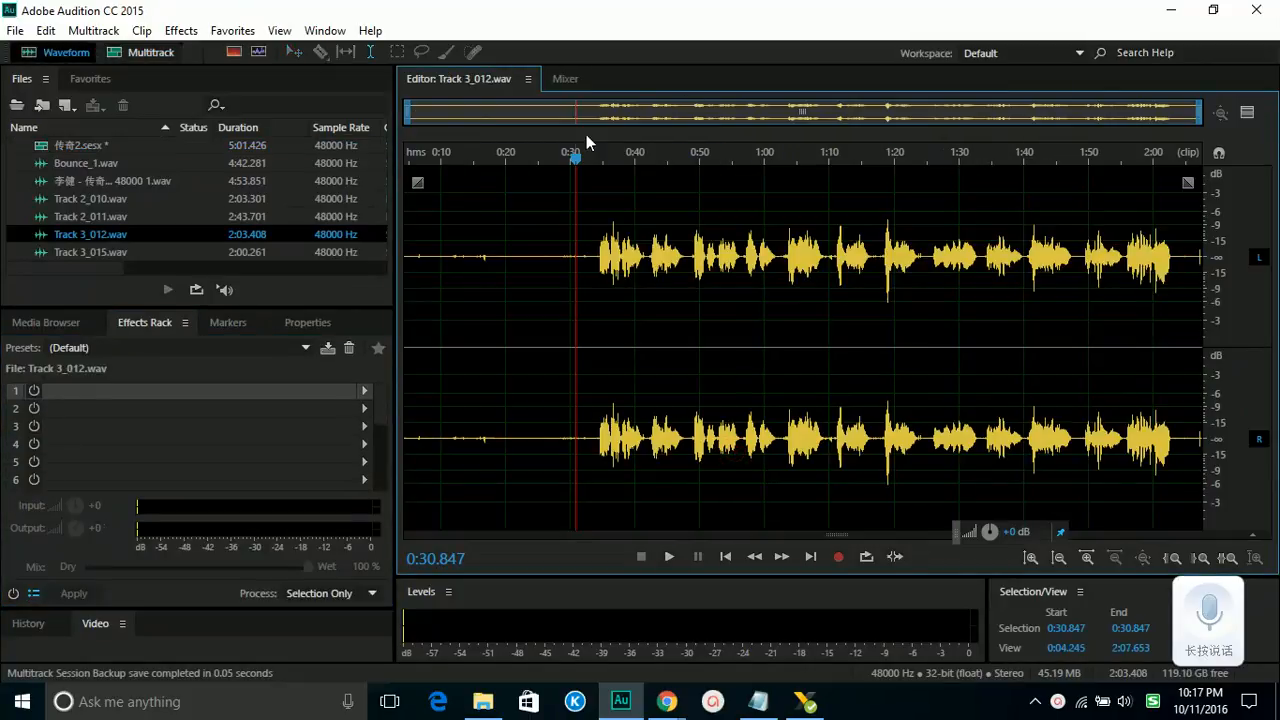
mouse_move(589, 262)
left_mouse_down()
mouse_move(404, 255)
mouse_move(568, 250)
left_mouse_up()
left_click(517, 262)
left_click(461, 244)
left_click(551, 278)
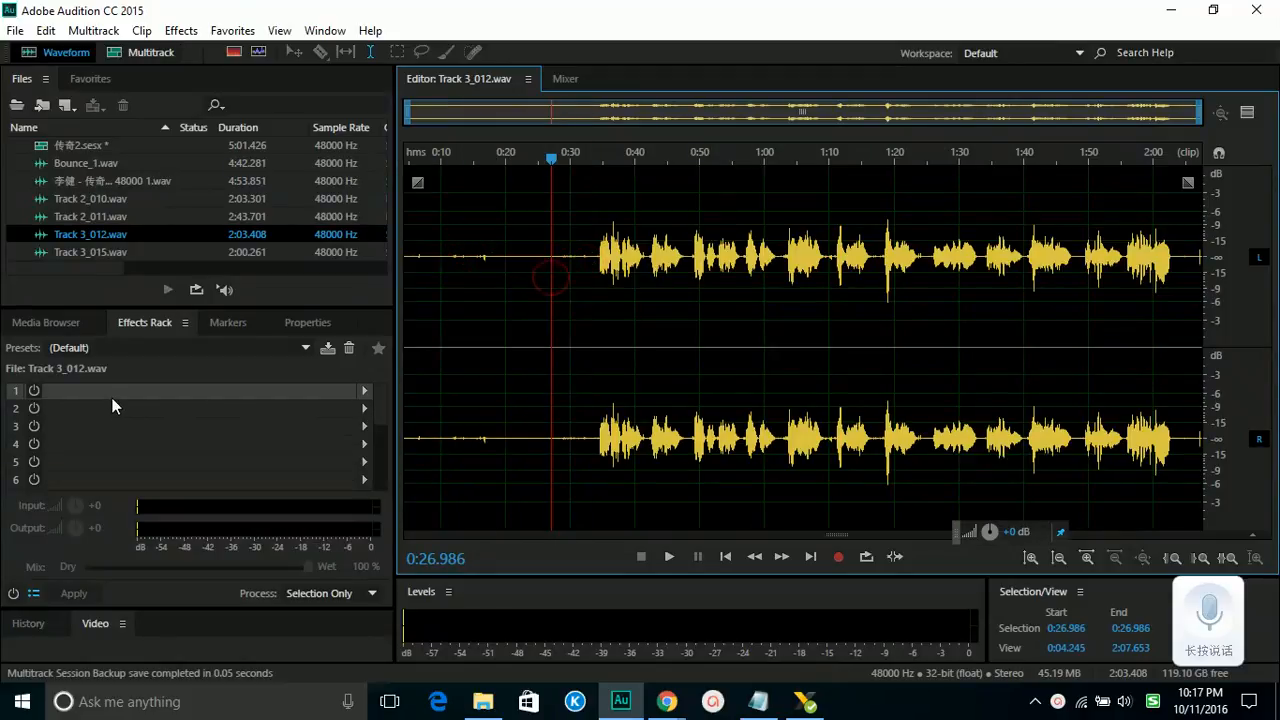
Step: Check which effect categories are available for the first rack slot of the Track 3_012 file
left_click(112, 398)
left_click(365, 391)
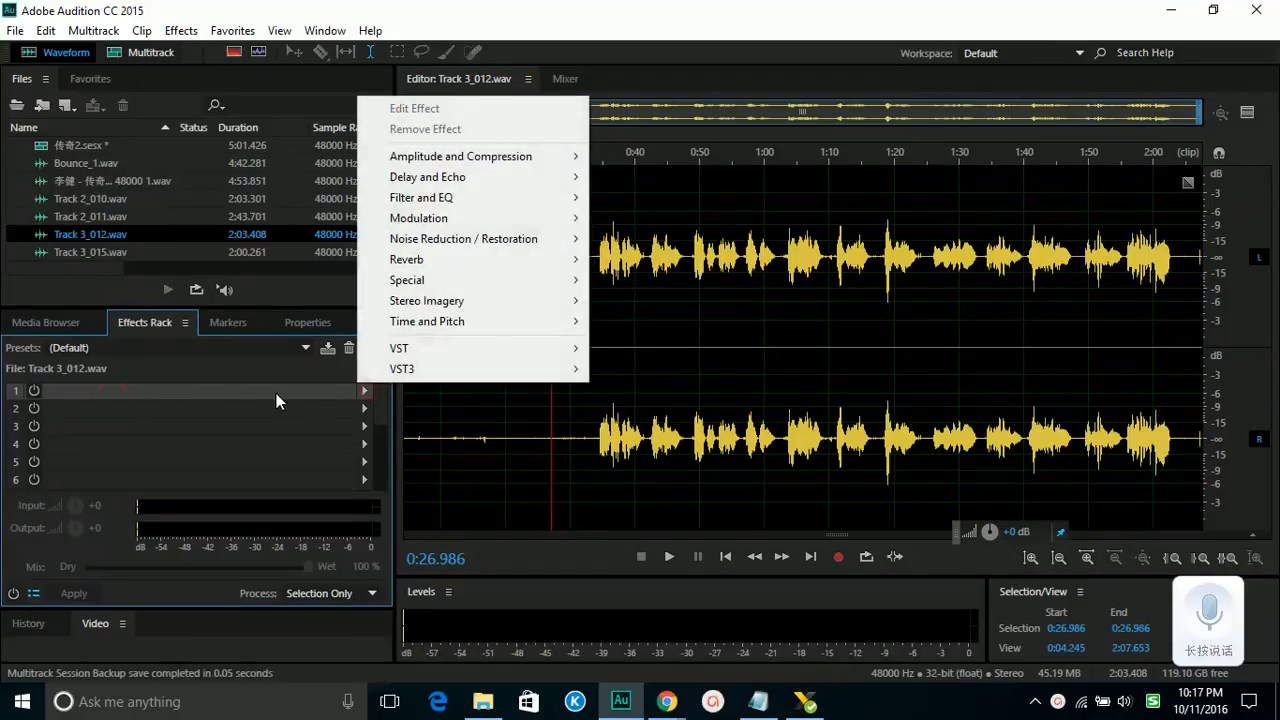
key("Escape")
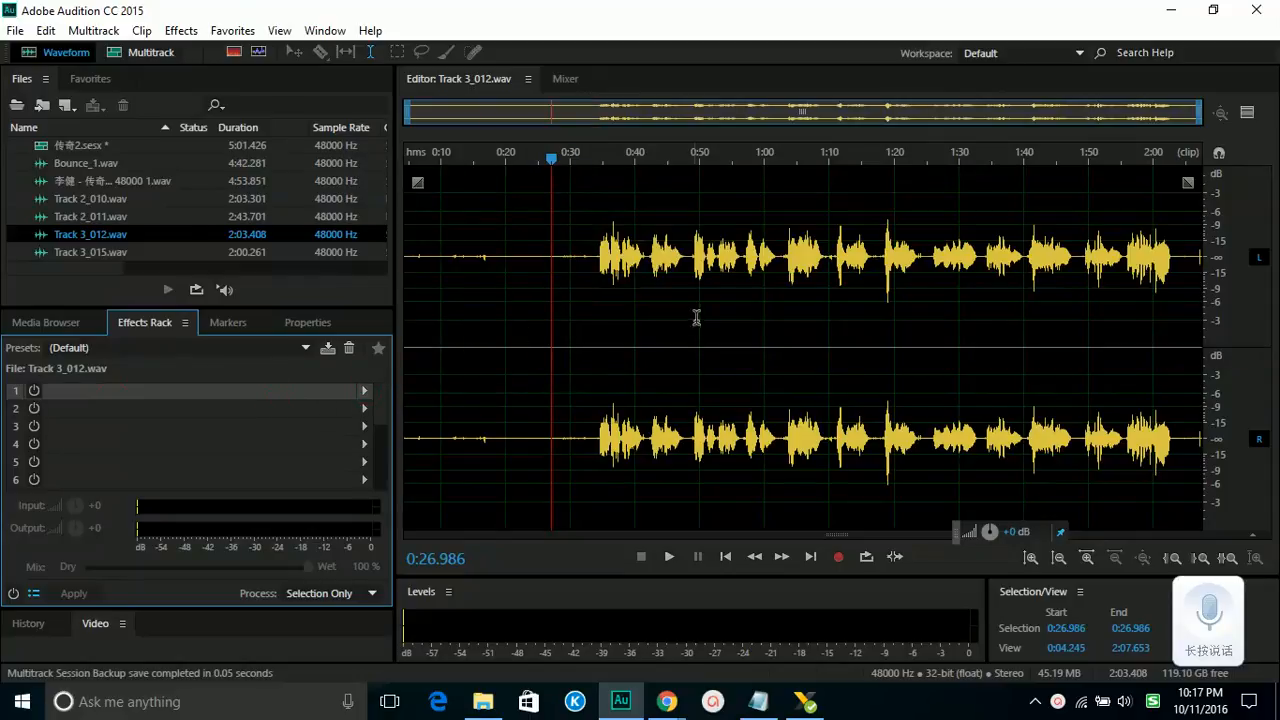
left_click_drag(477, 255, 513, 248)
left_click(535, 250)
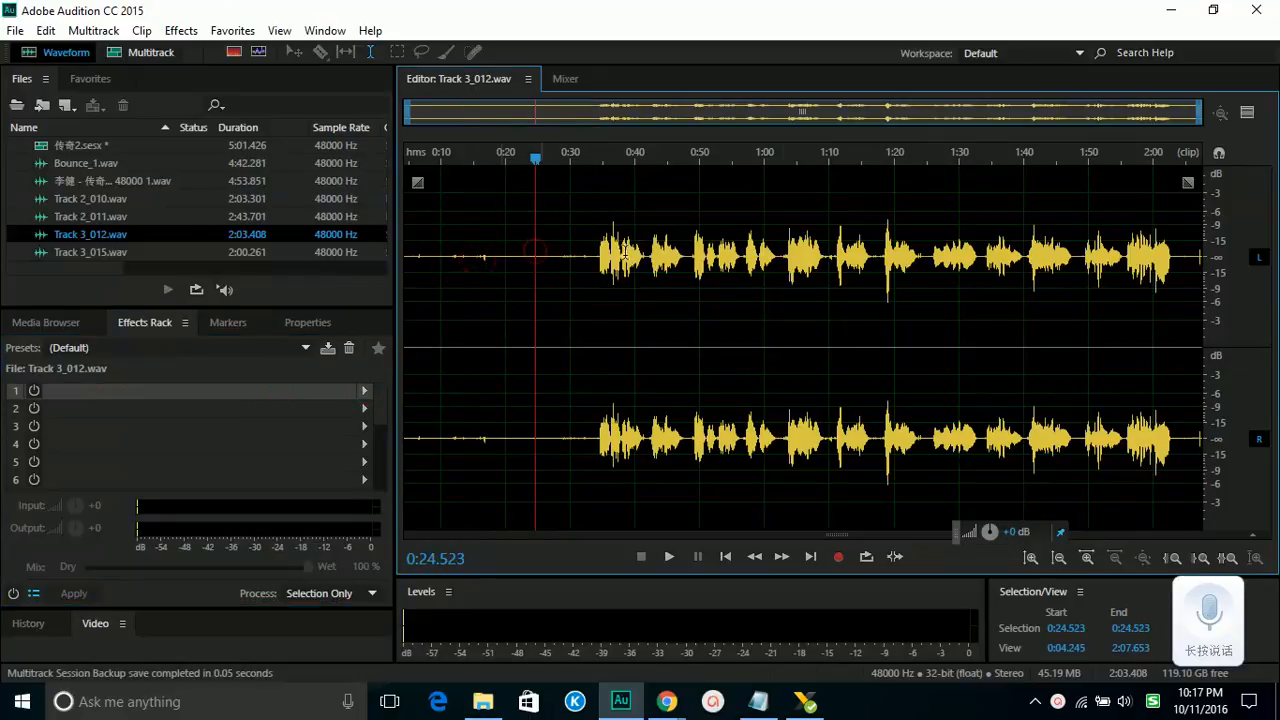
Step: Return to the 传奇2.sesx multitrack session and select the Track 3_015 clip on Track 3
left_click(528, 79)
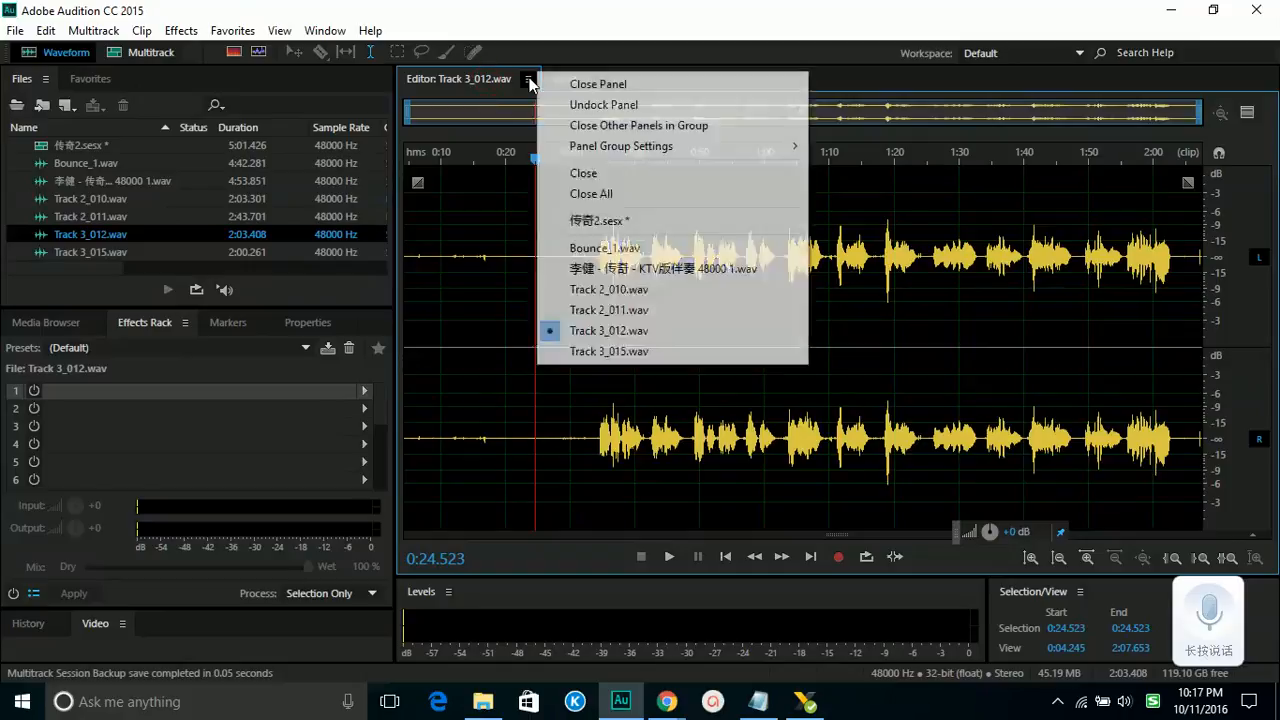
left_click(615, 220)
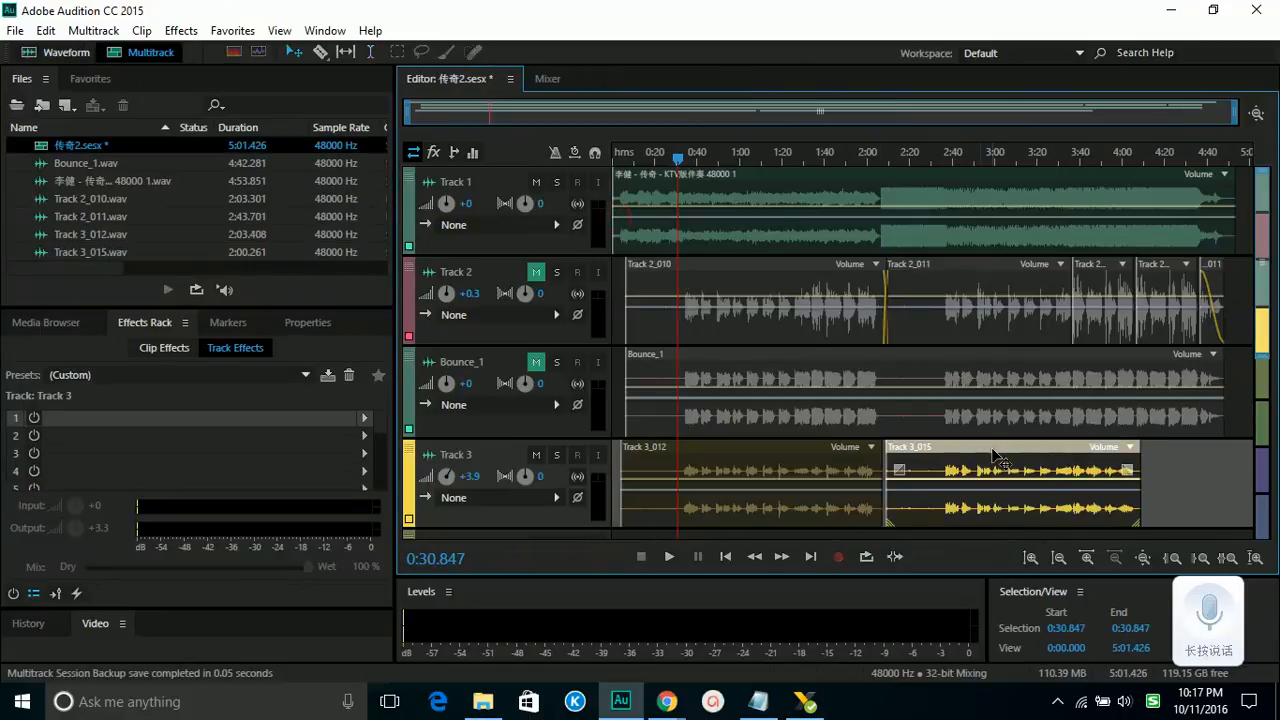
left_click(780, 460)
left_click(1002, 460)
left_click(810, 452)
left_click(942, 447)
left_click(800, 451)
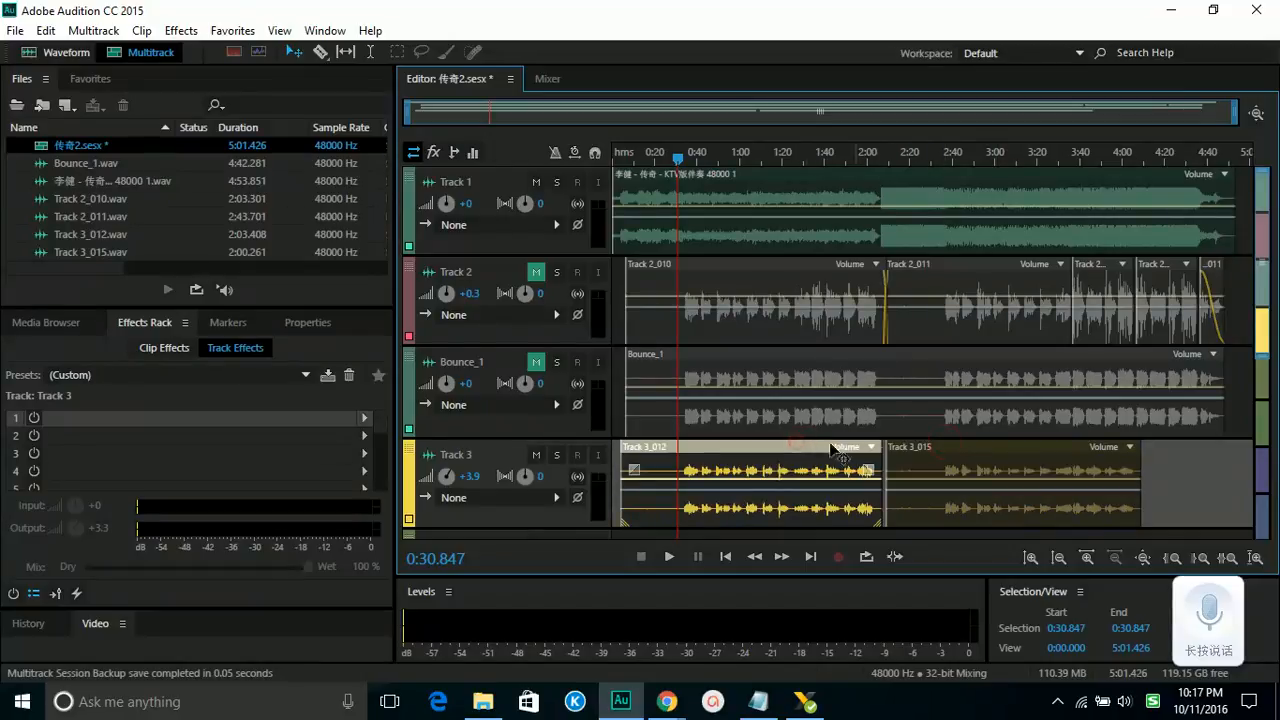
left_click(955, 458)
Step: Examine the clip commands available for the two Track 3 clips, including Bounce To New Track
right_click(980, 456)
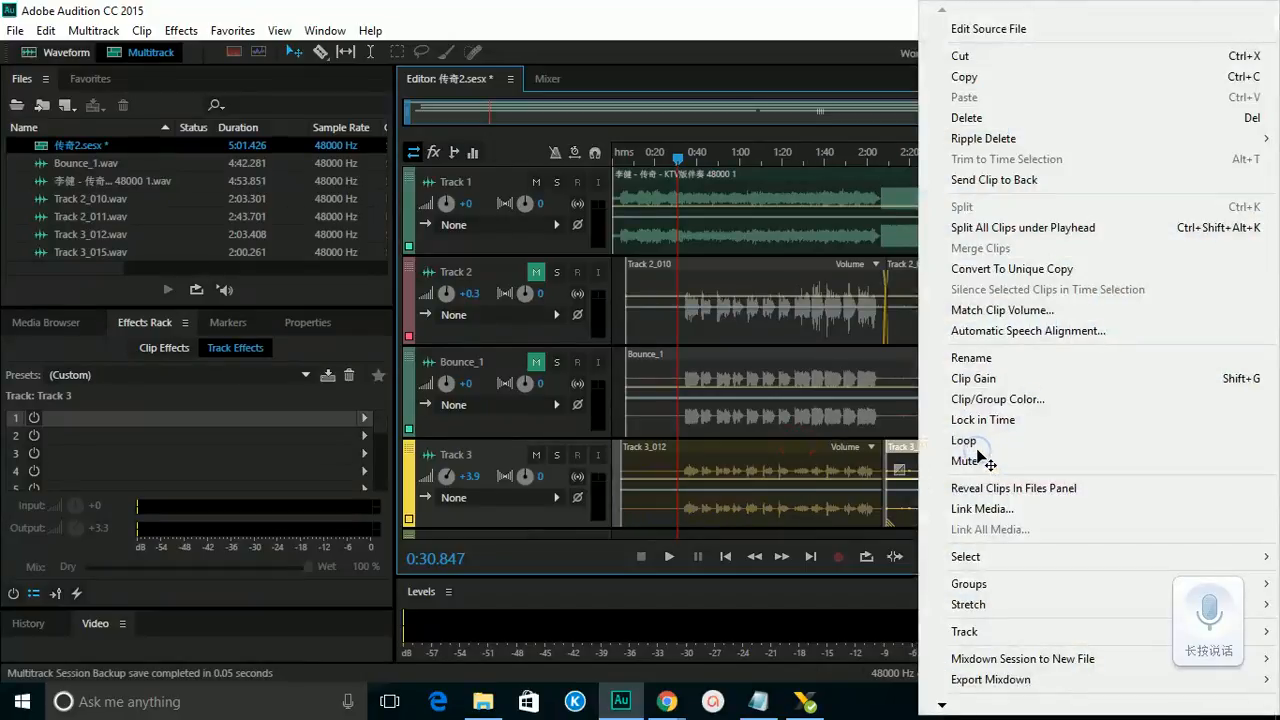
left_click(792, 451)
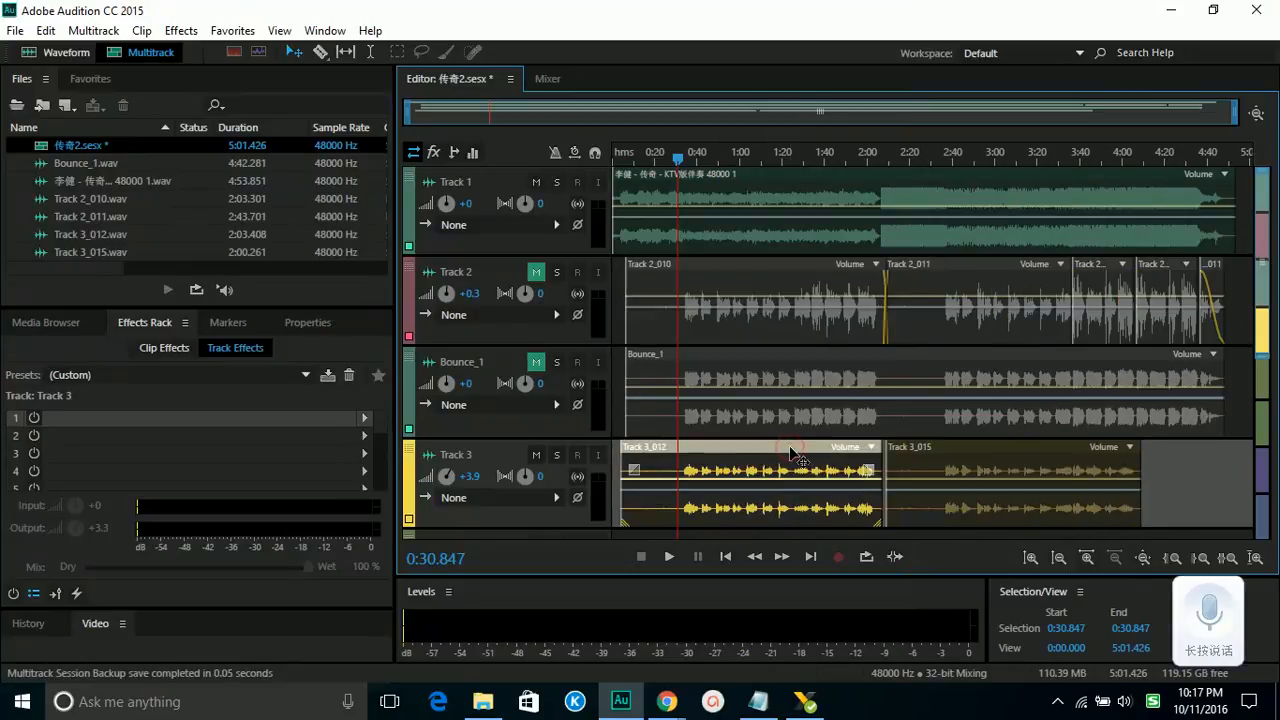
right_click(790, 452)
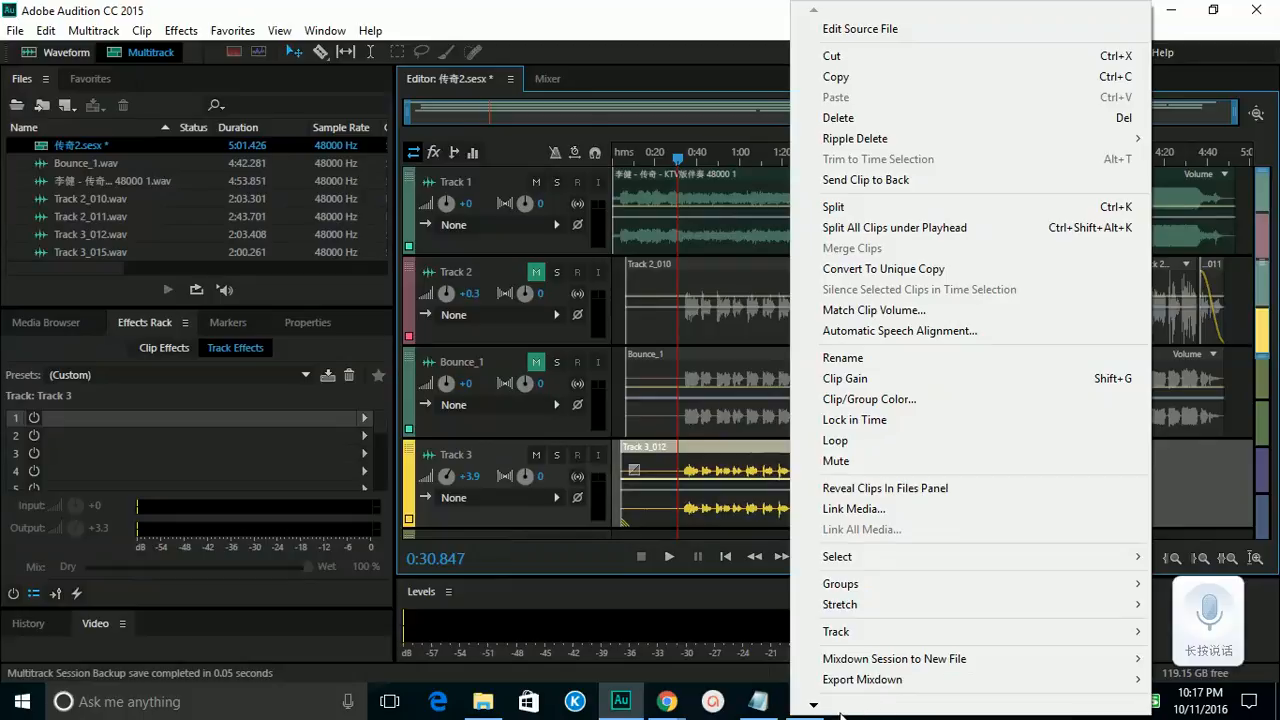
mouse_move(813, 707)
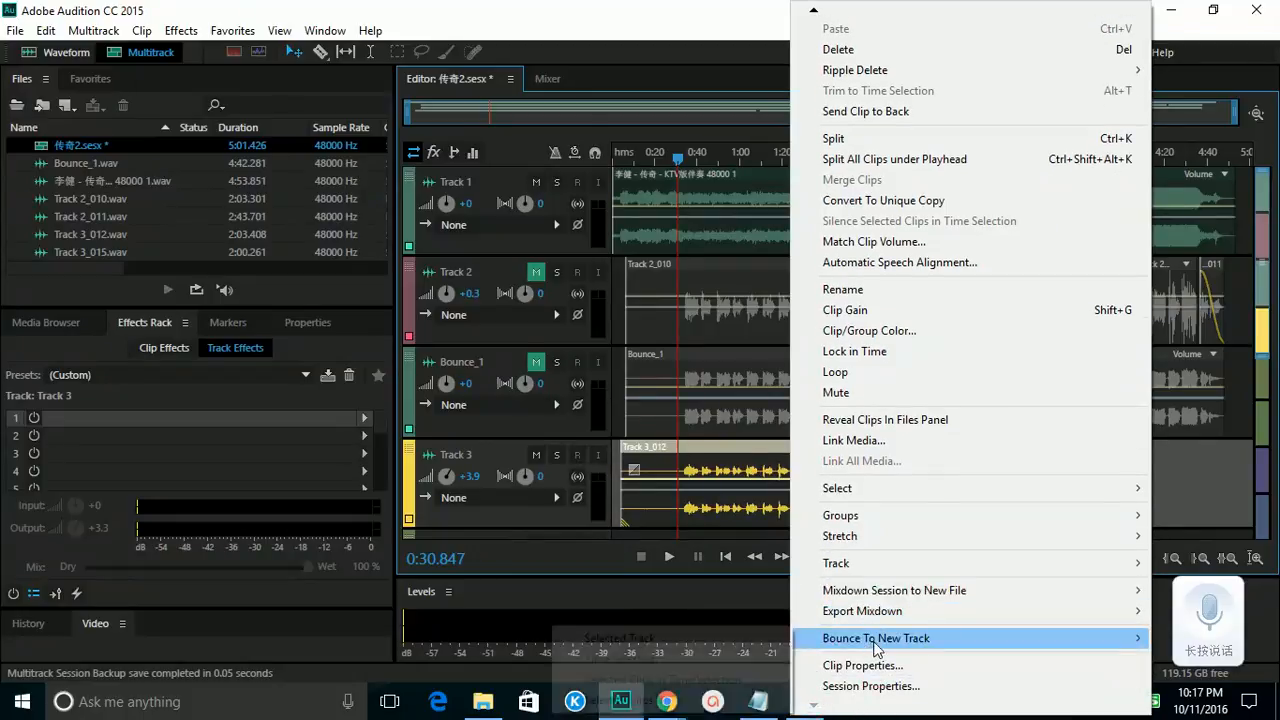
left_click(655, 449)
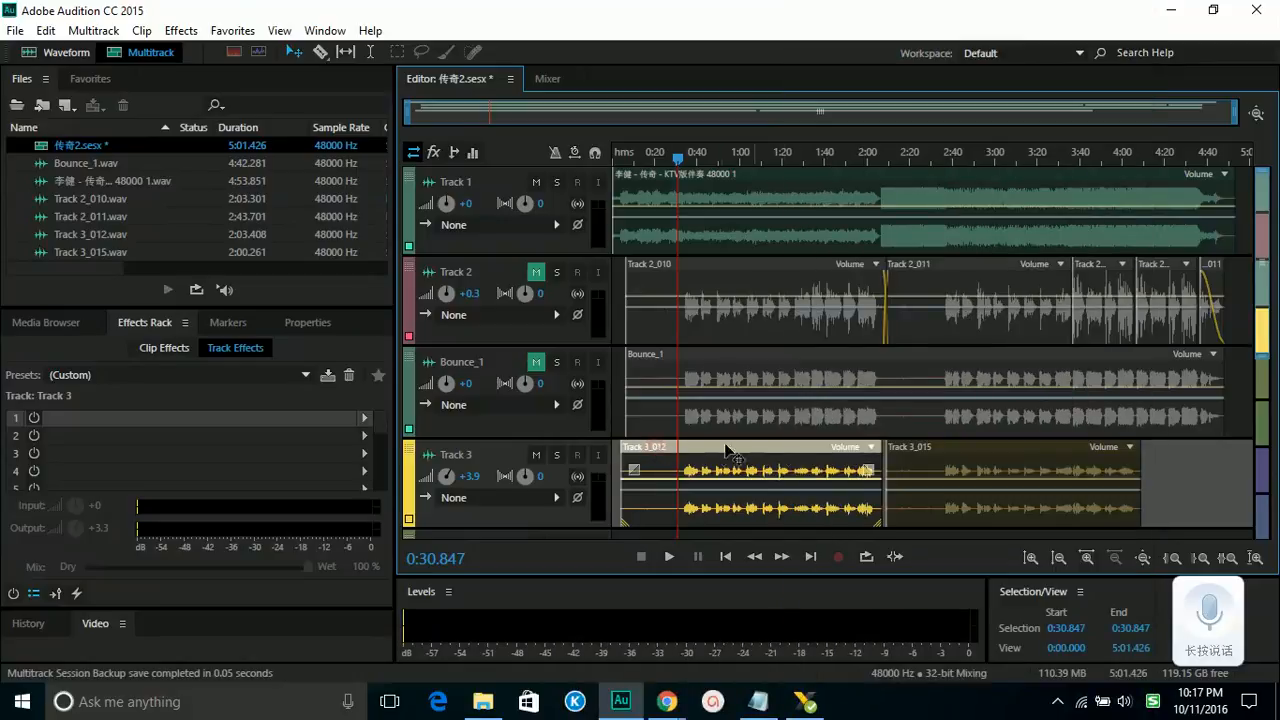
left_click(955, 449)
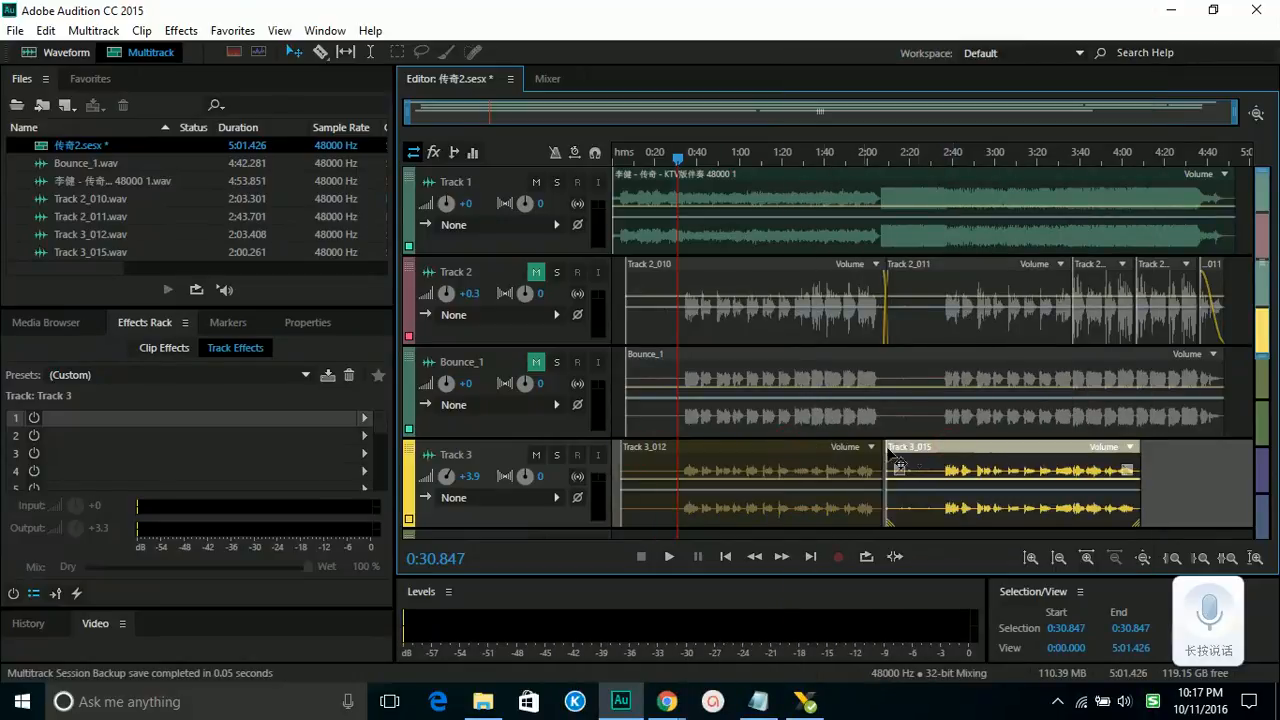
left_click(755, 458)
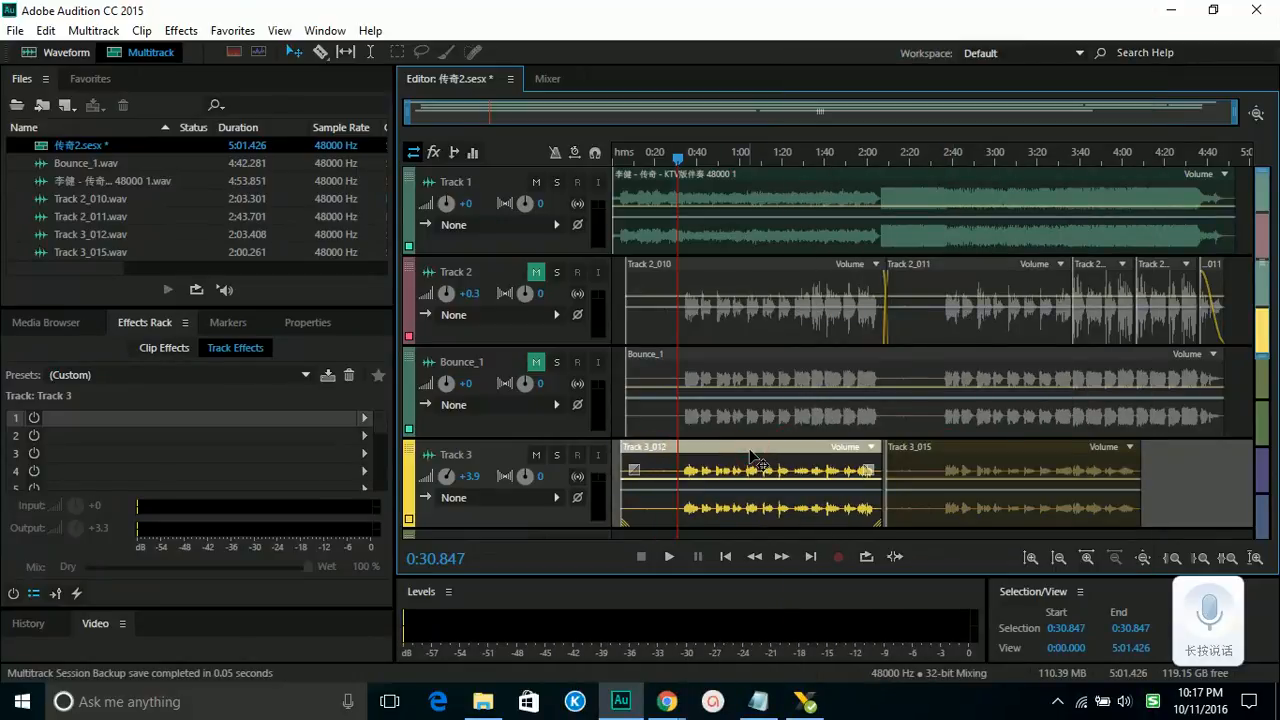
left_click(962, 460)
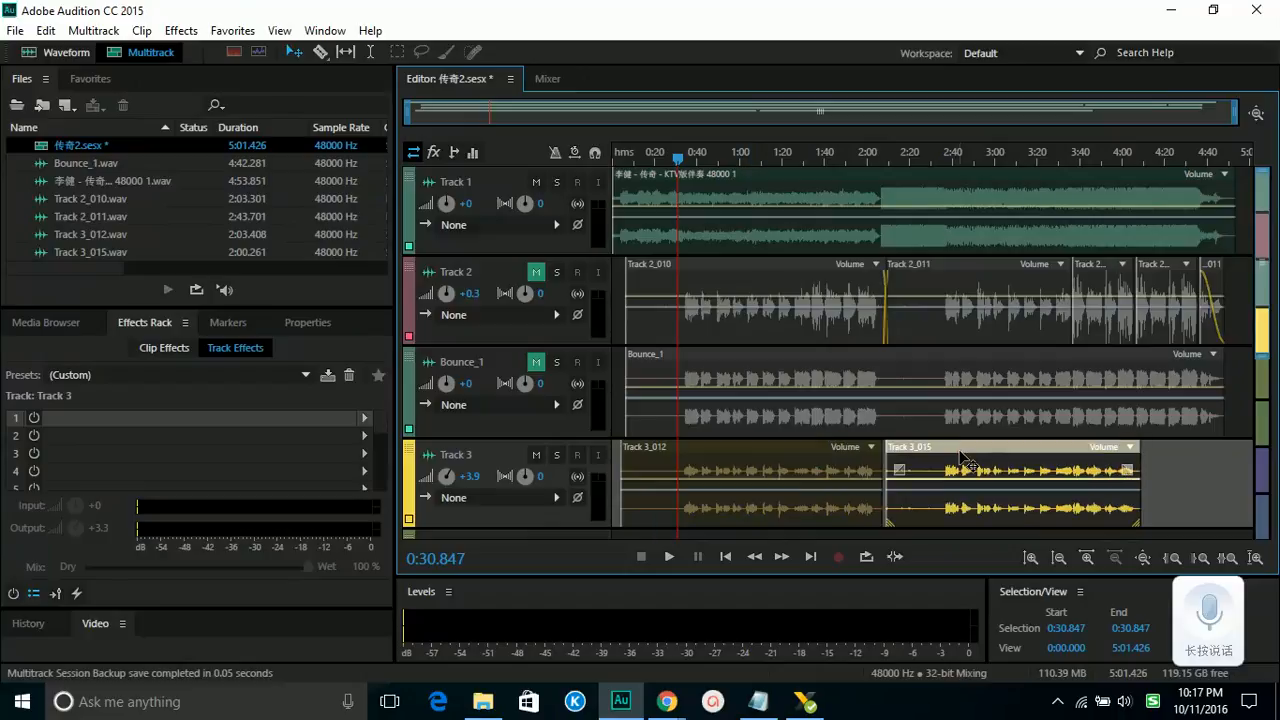
left_click(746, 456)
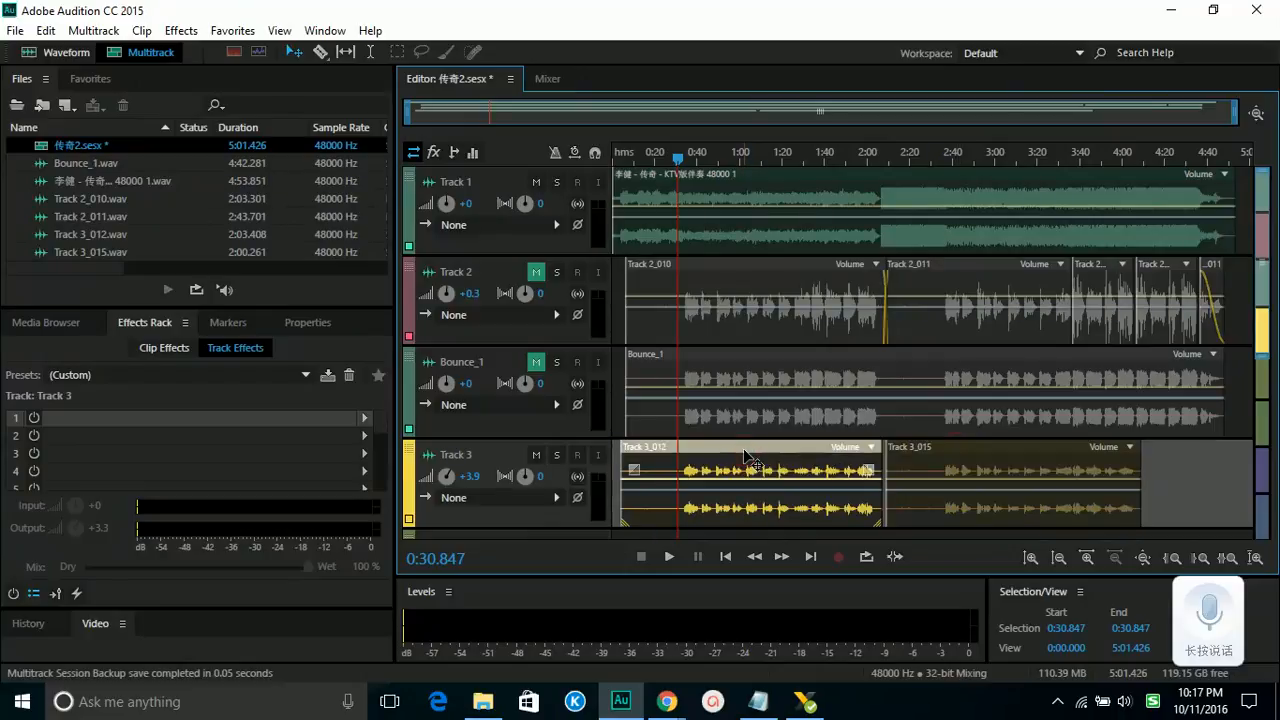
left_click(940, 450)
left_click(757, 452)
left_click(945, 452)
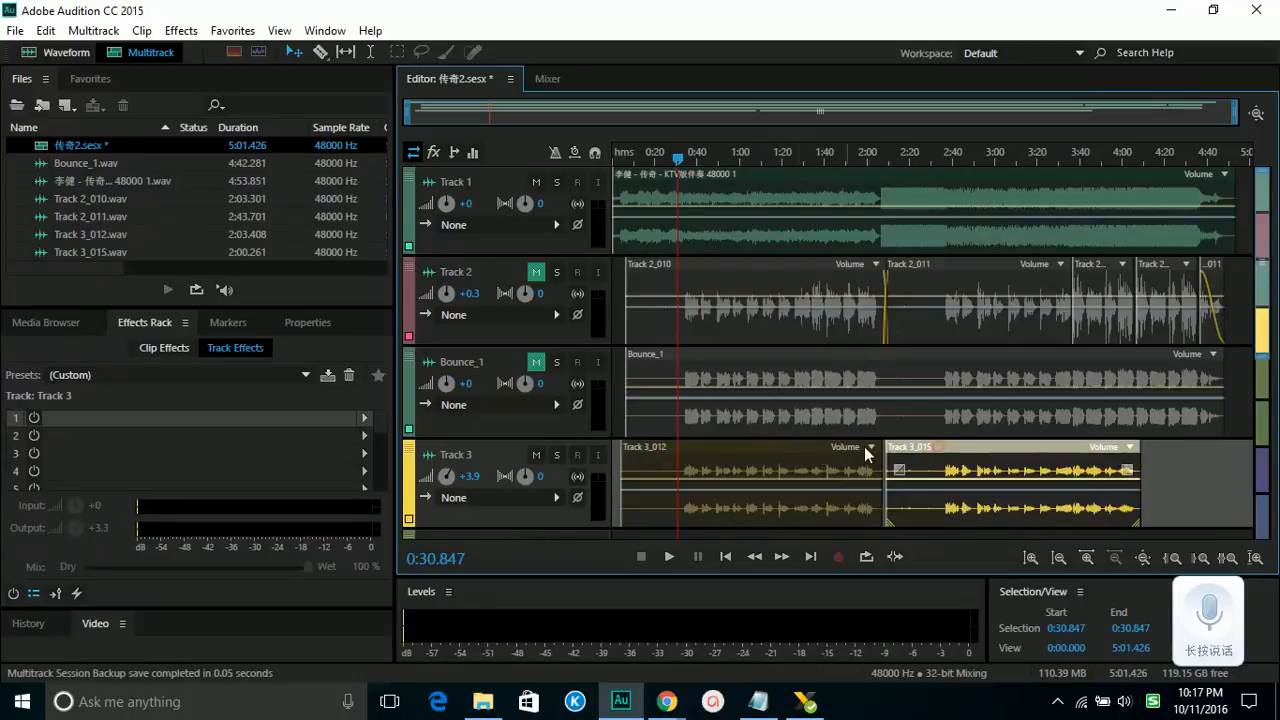
left_click(782, 452)
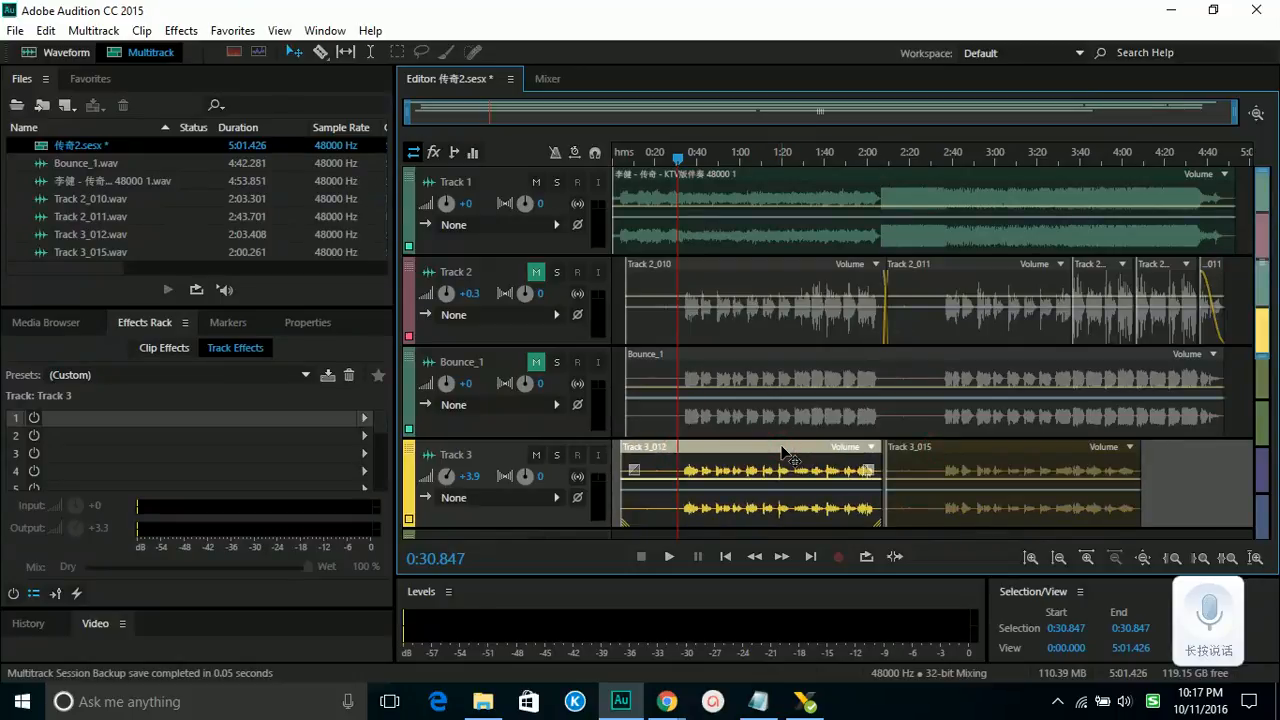
Step: Add a Full Reverb to the first slot of Track 3's track effects rack
left_click(481, 452)
left_click(152, 322)
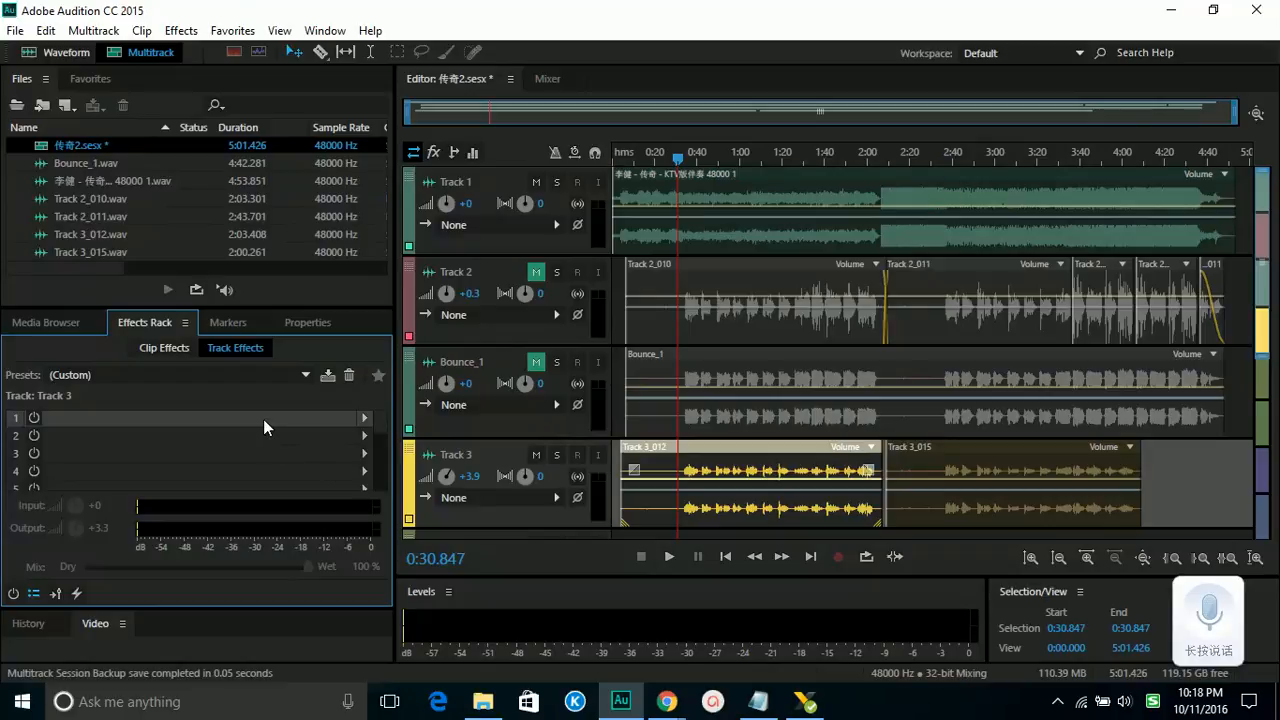
left_click(496, 460)
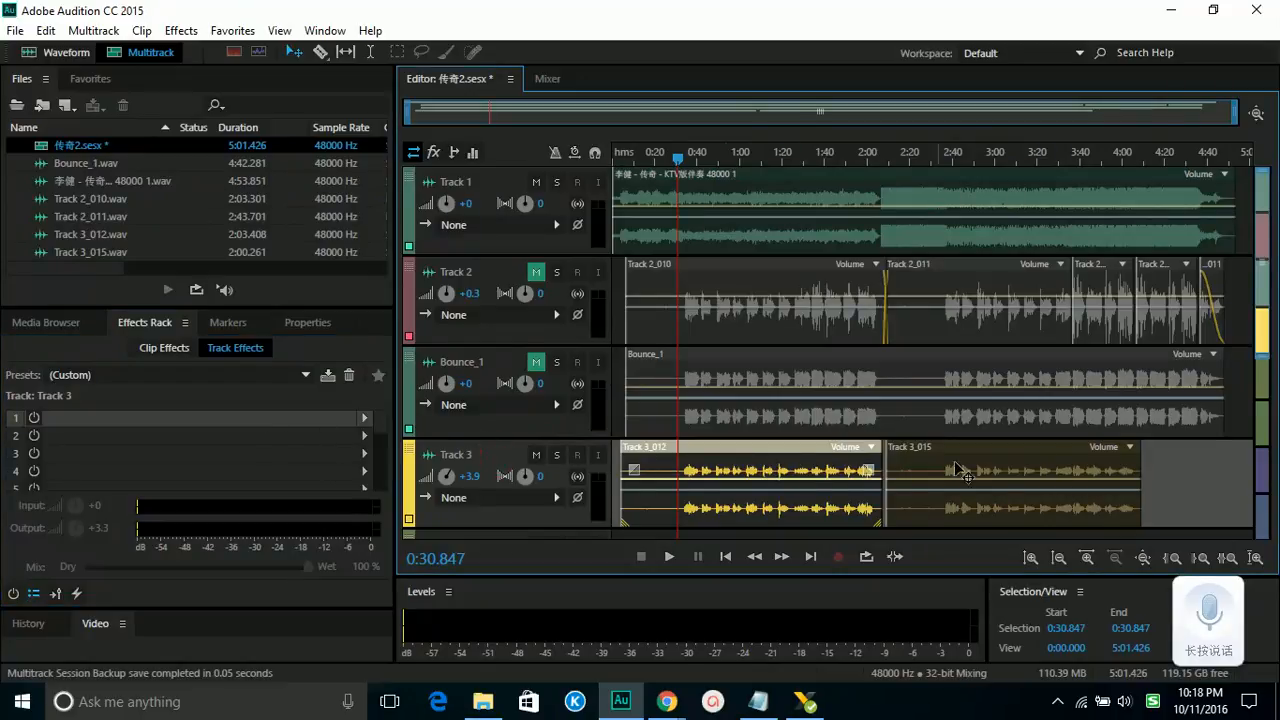
left_click(284, 415)
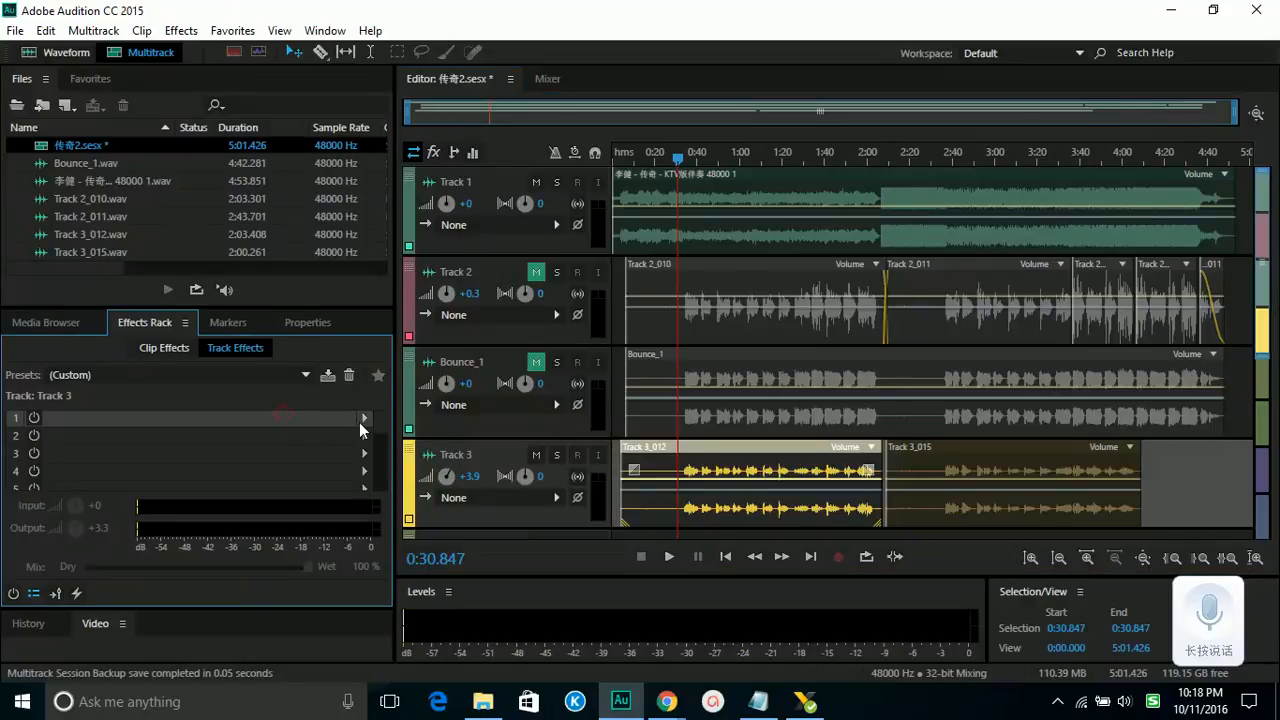
left_click(363, 420)
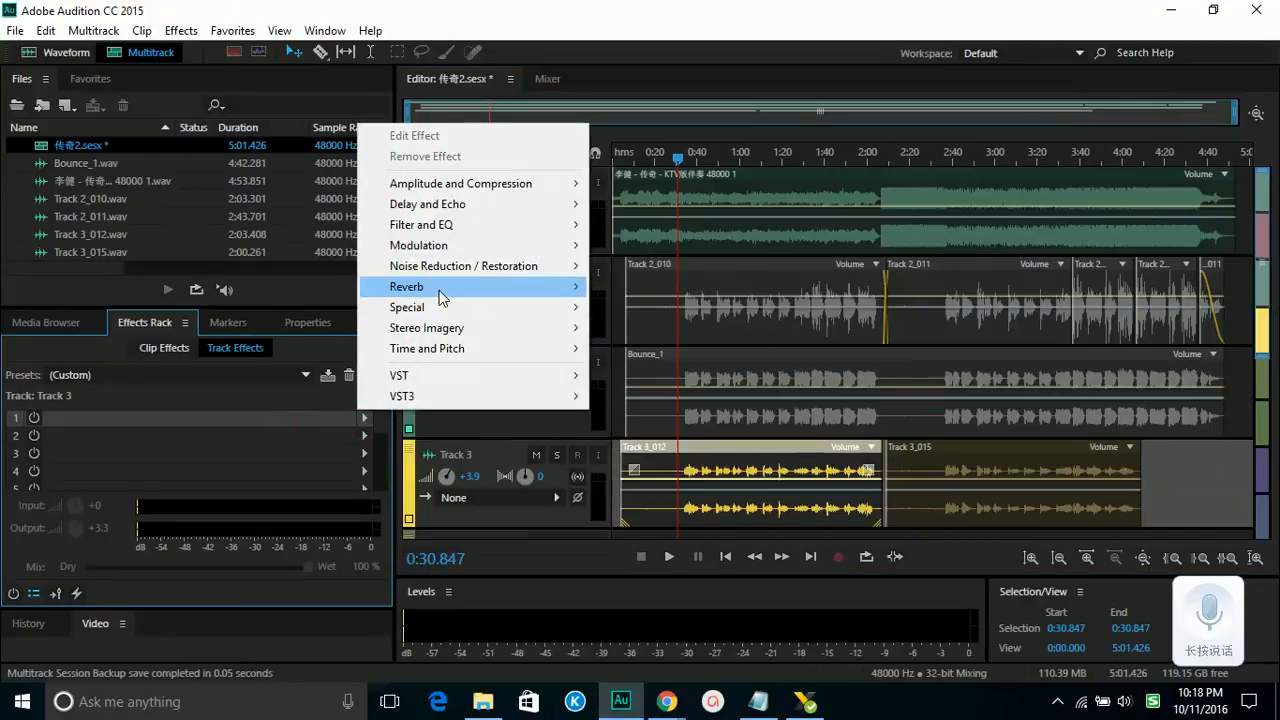
mouse_move(440, 298)
left_click(657, 307)
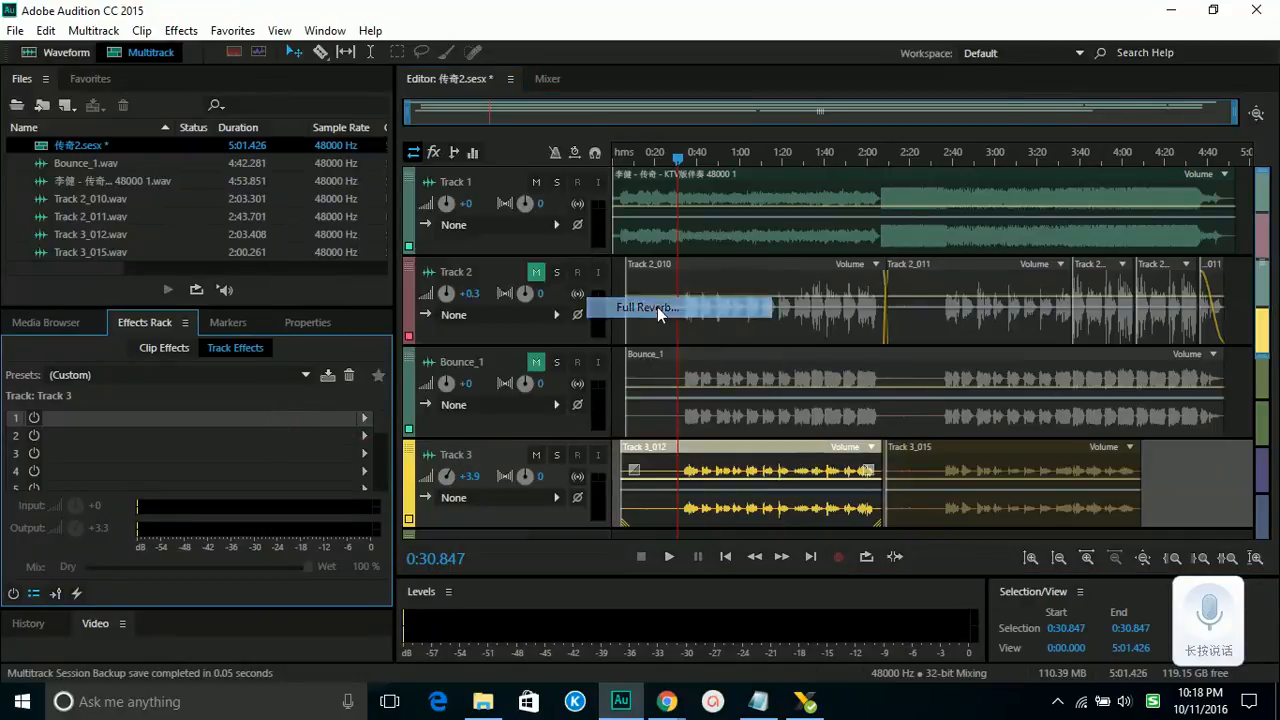
Step: Apply the Lecture Hall preset to Track 3's Full Reverb and close its settings
left_click(514, 128)
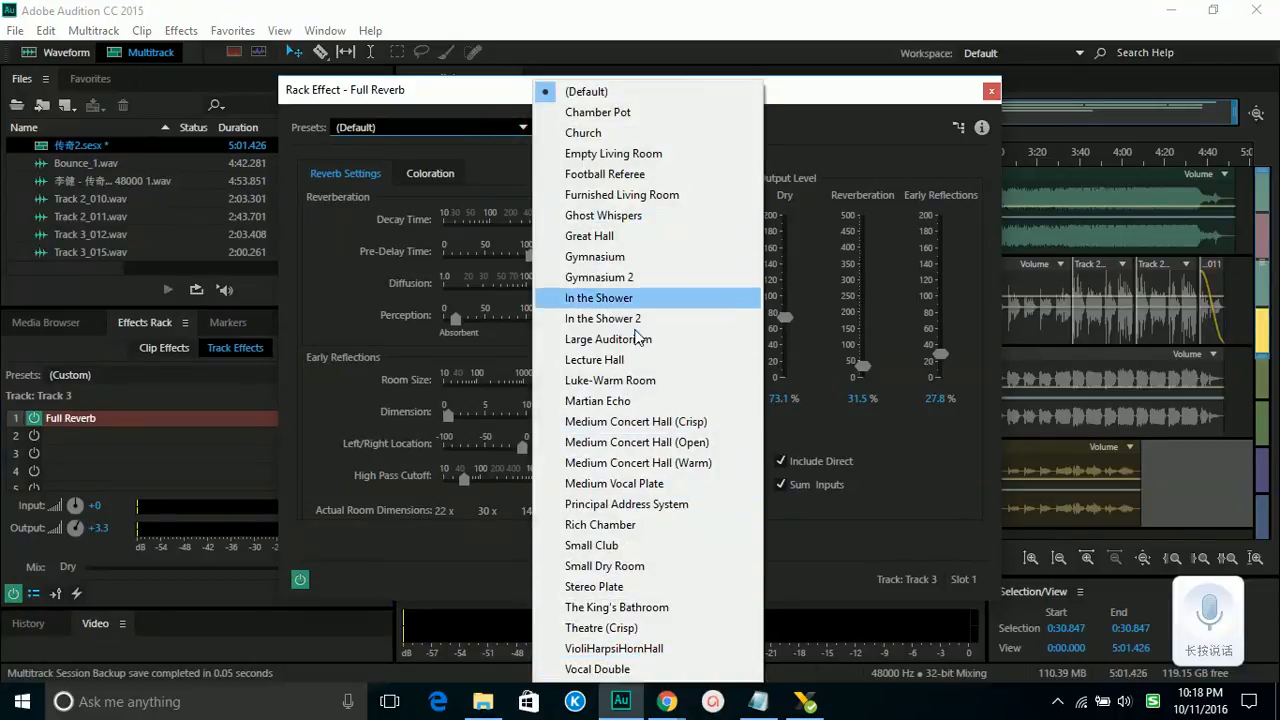
left_click(620, 360)
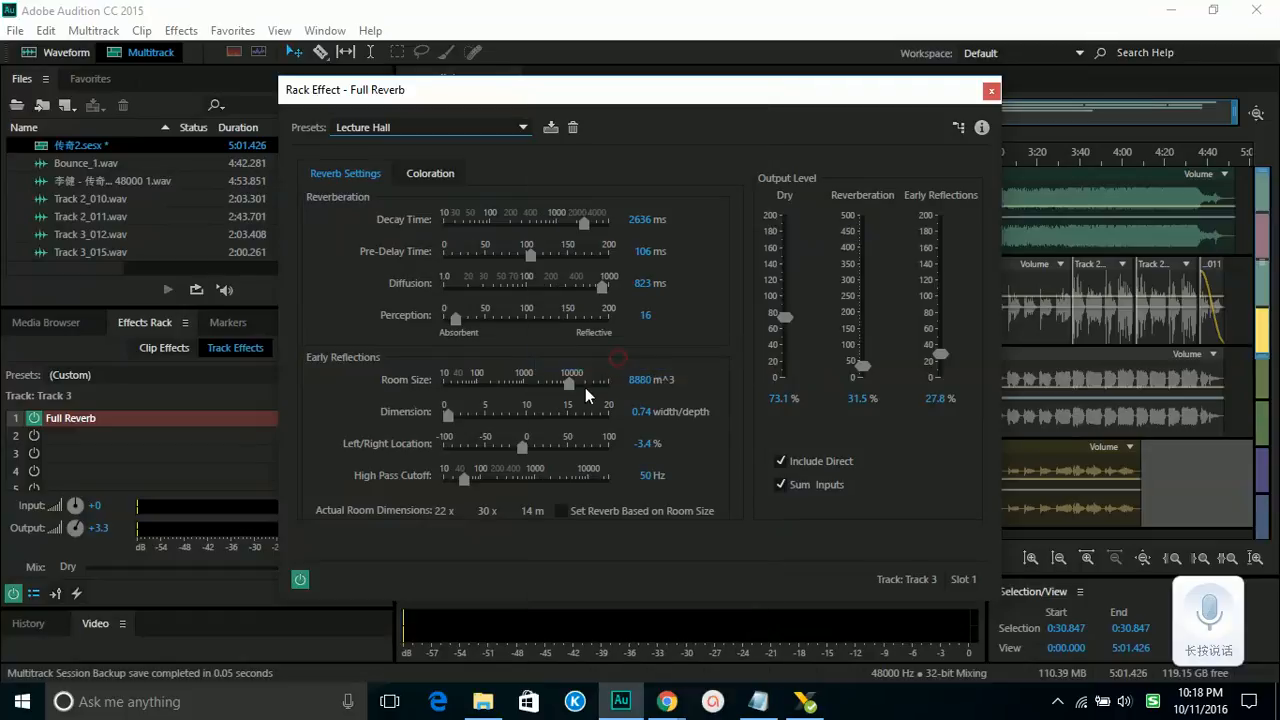
left_click(991, 91)
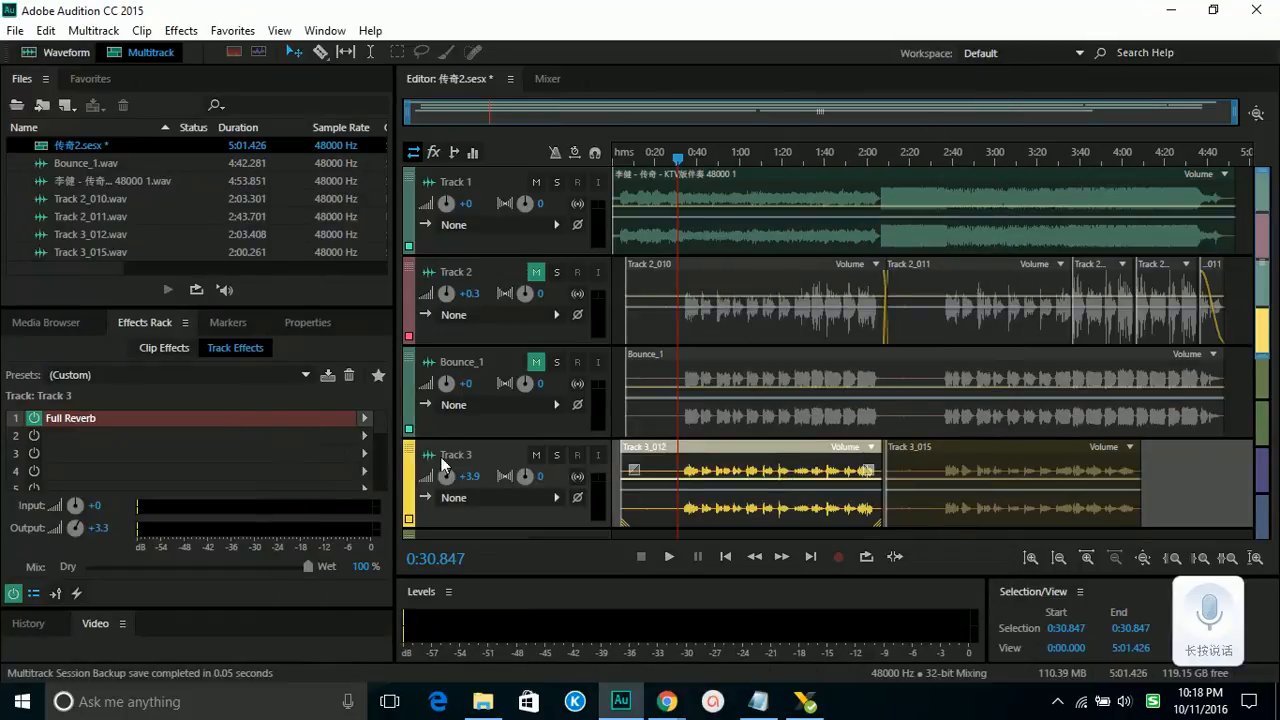
Step: Reopen the Full Reverb on Track 3 to review its reverberation and output level settings
left_click(499, 448)
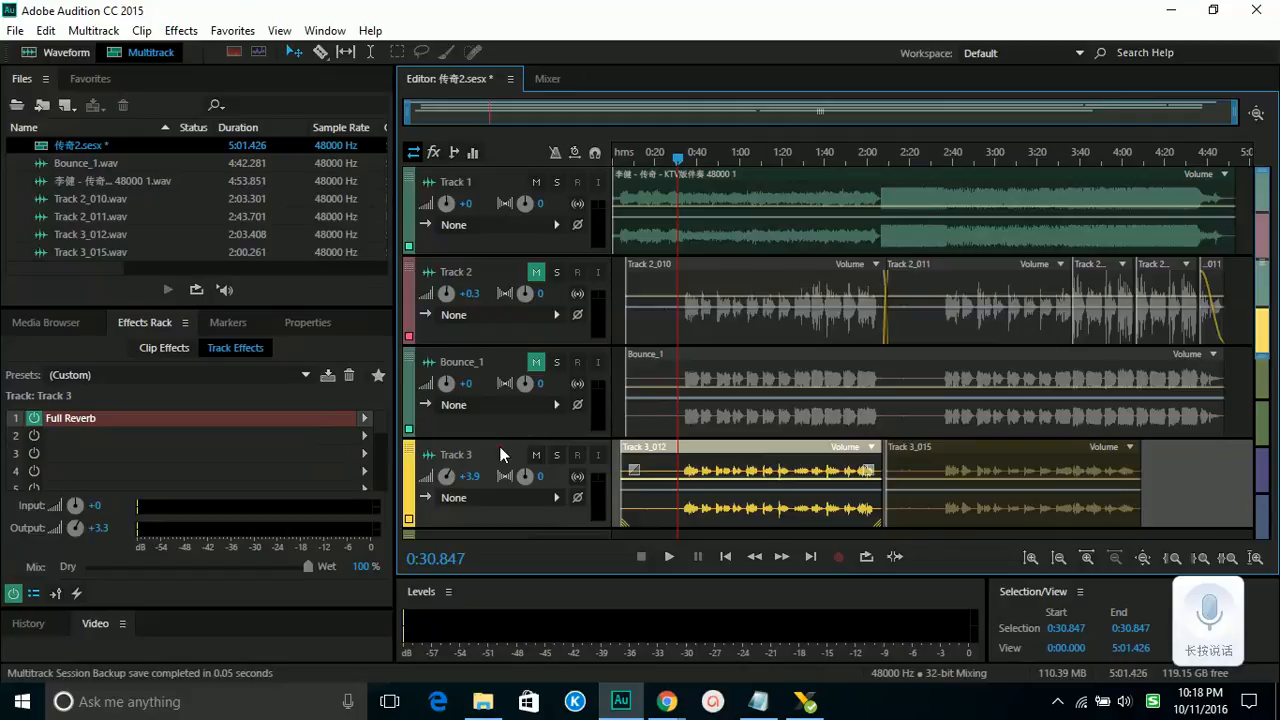
left_click(231, 352)
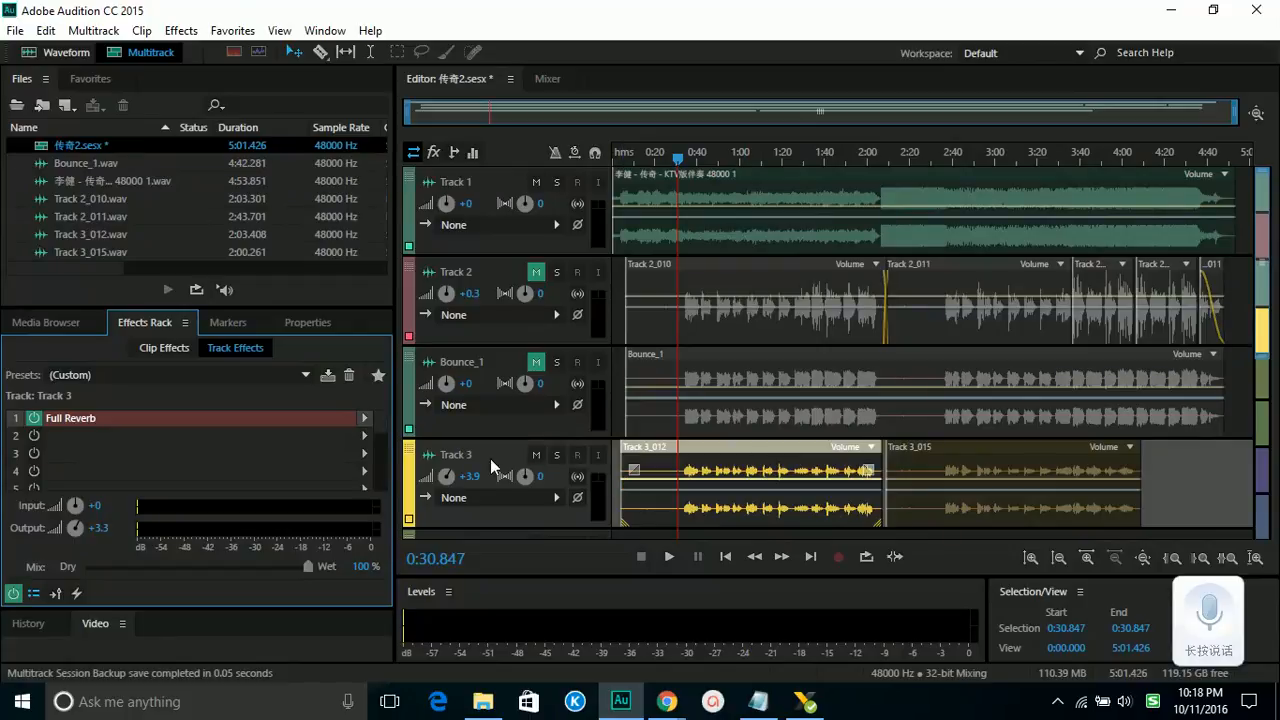
double_click(296, 419)
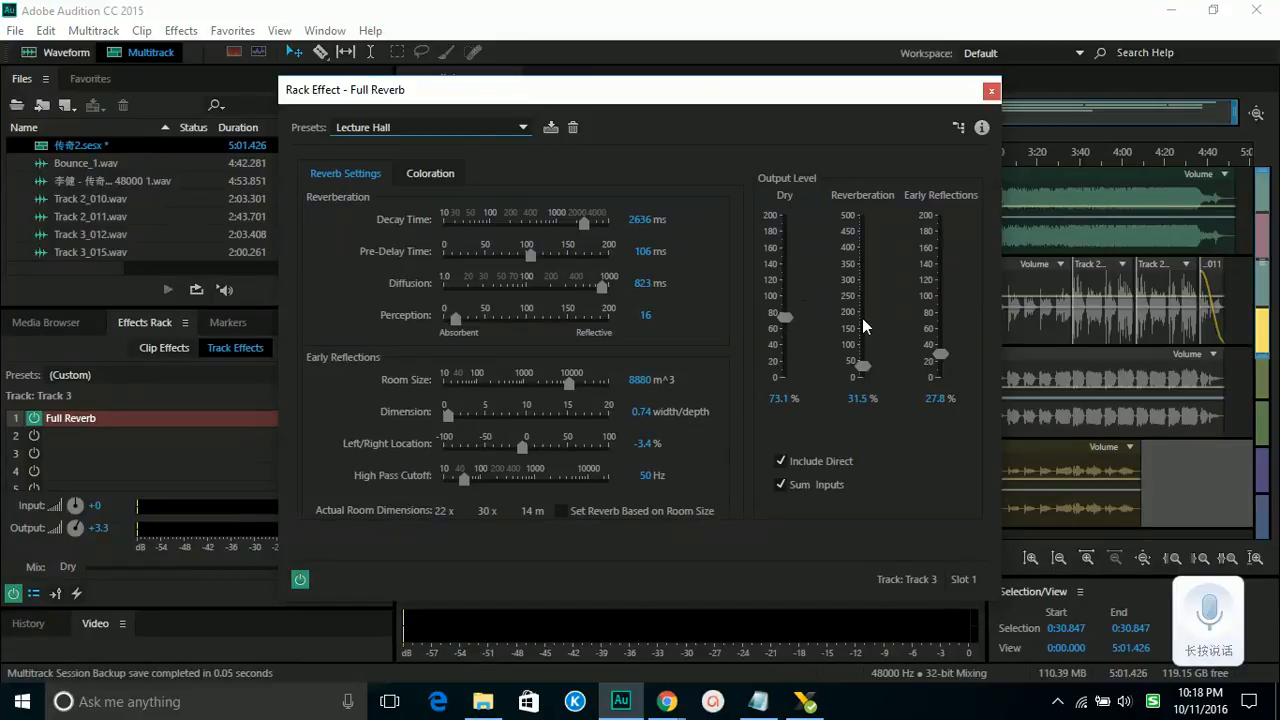
left_click(991, 91)
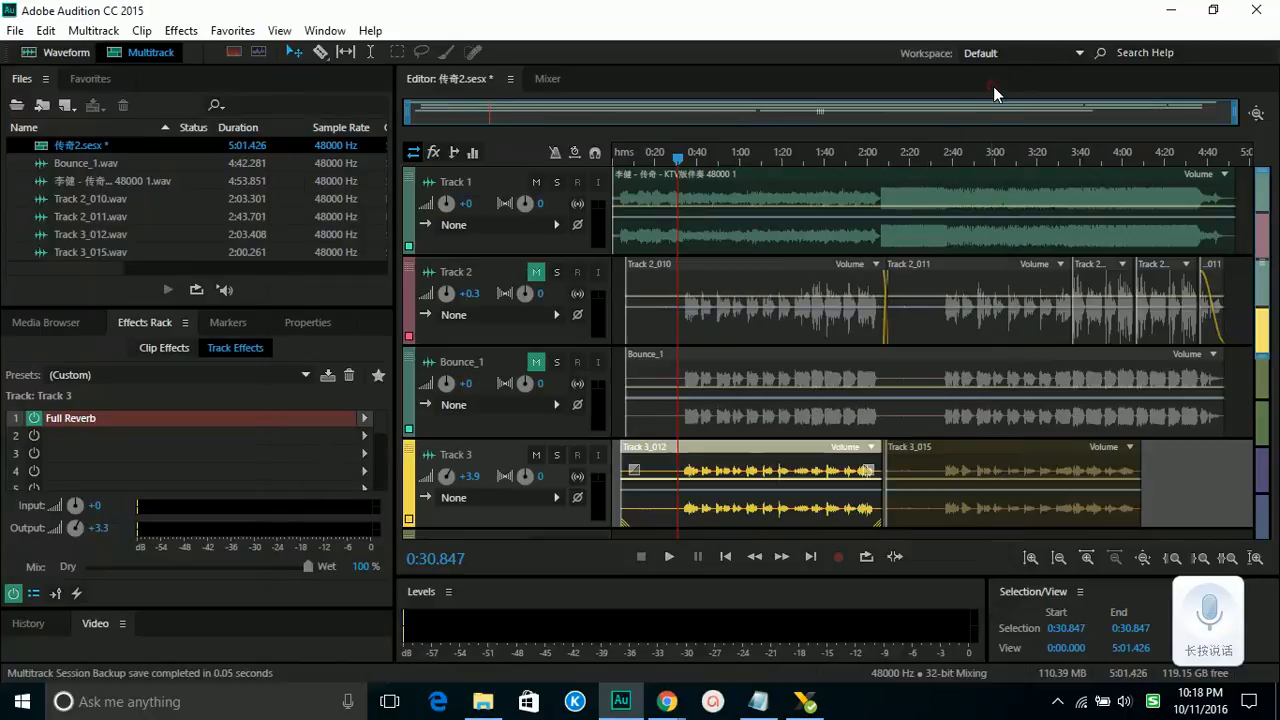
Step: Select the Lecture Hall preset again in Track 3's Full Reverb and close the effect settings
double_click(249, 419)
left_click(465, 130)
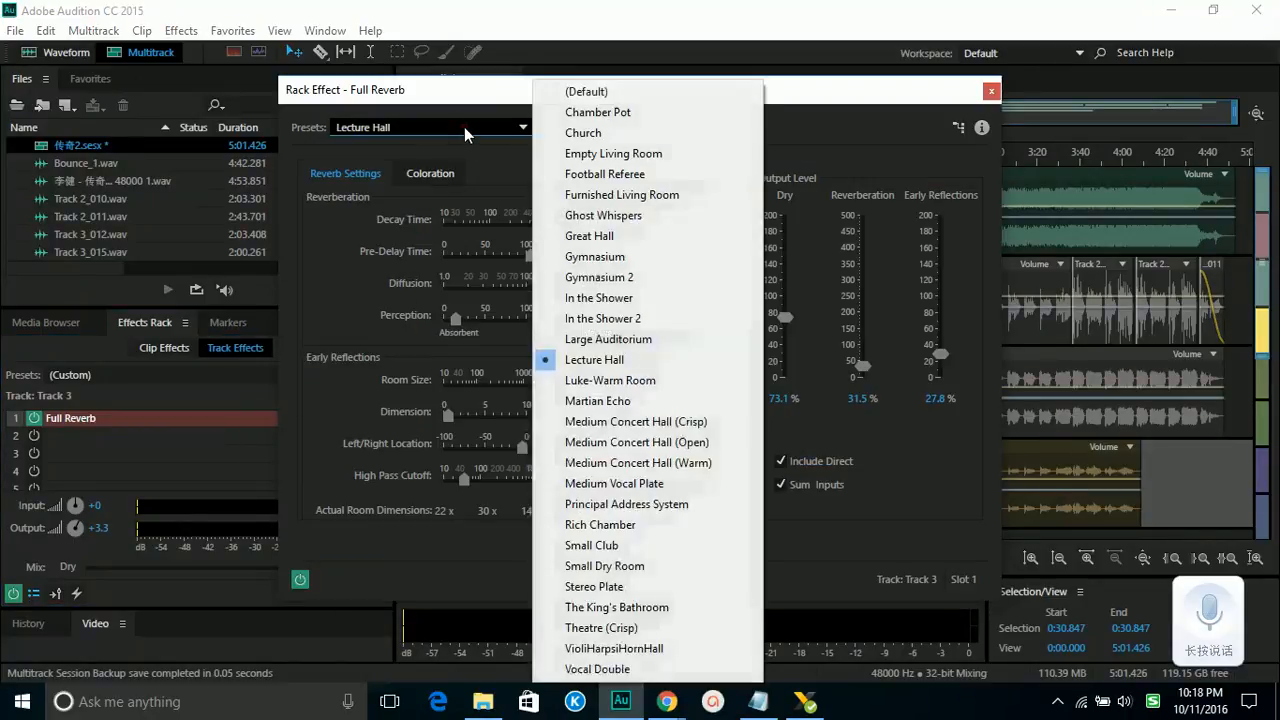
left_click(586, 359)
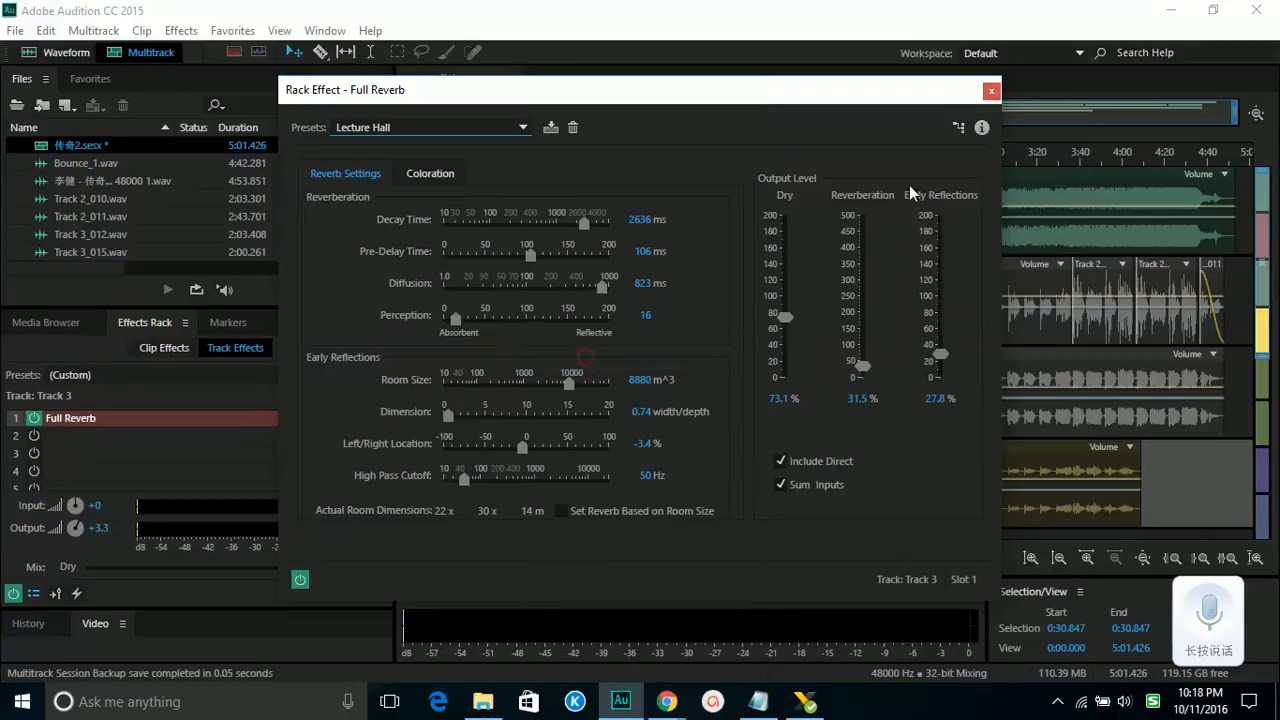
left_click(991, 92)
Step: Add a Vocal Enhancer to slot 2 of Track 3's track effects rack, apply its Male preset and close its settings
left_click(129, 437)
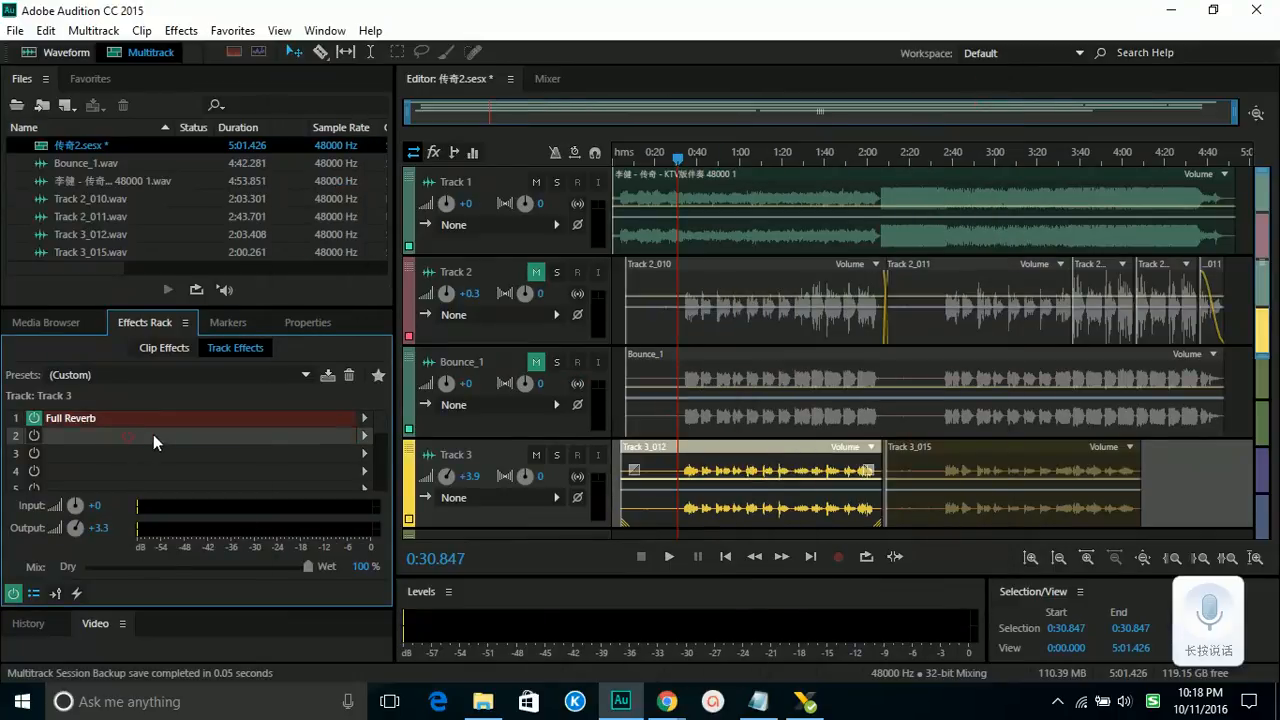
left_click(364, 436)
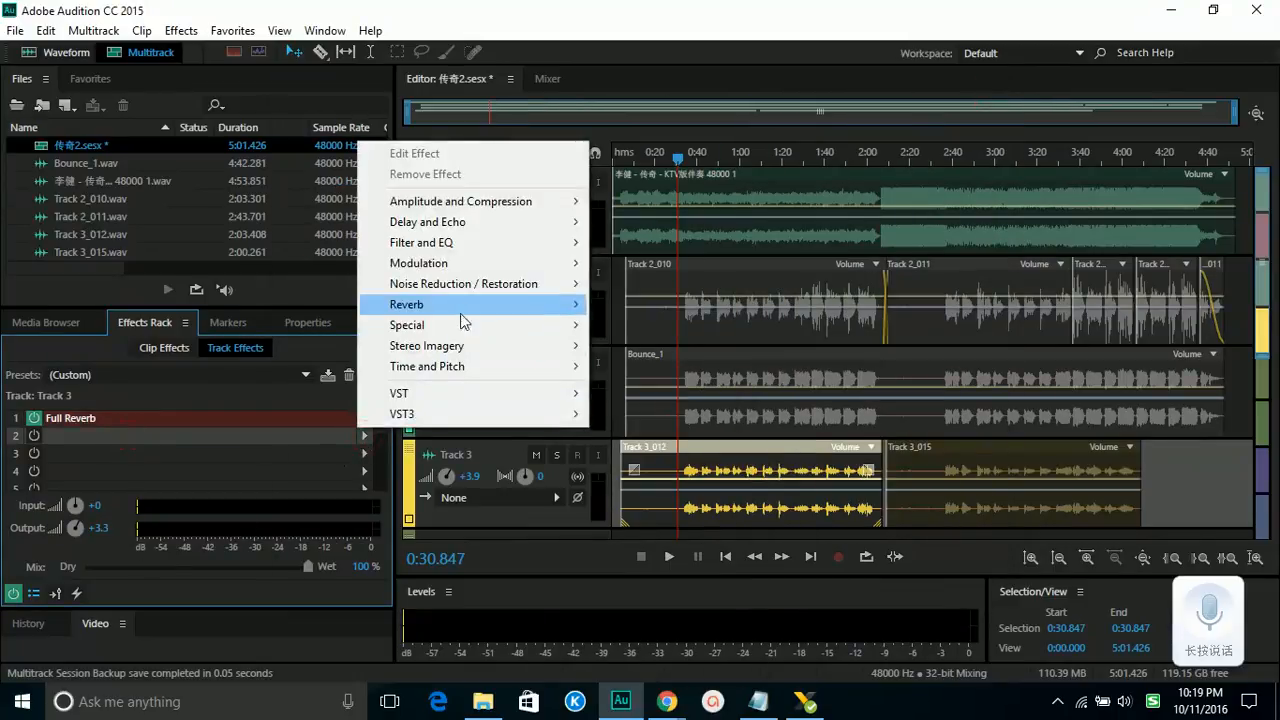
mouse_move(467, 325)
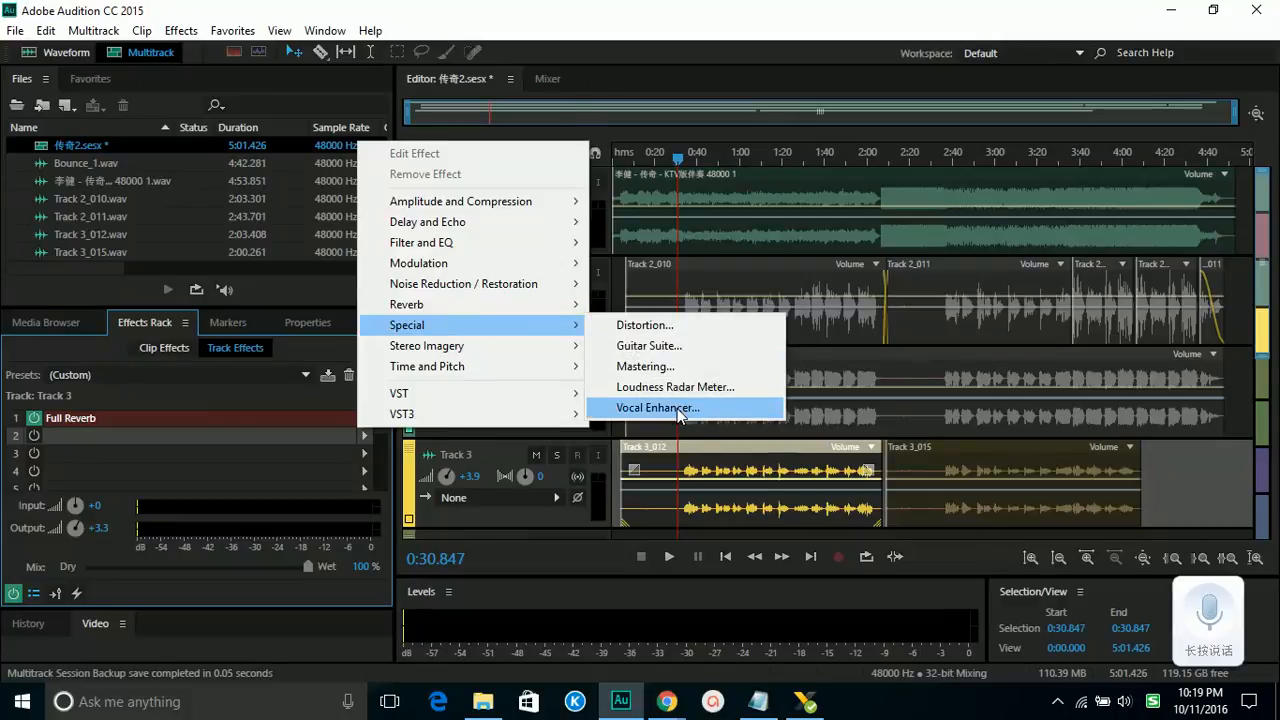
left_click(667, 405)
left_click(543, 296)
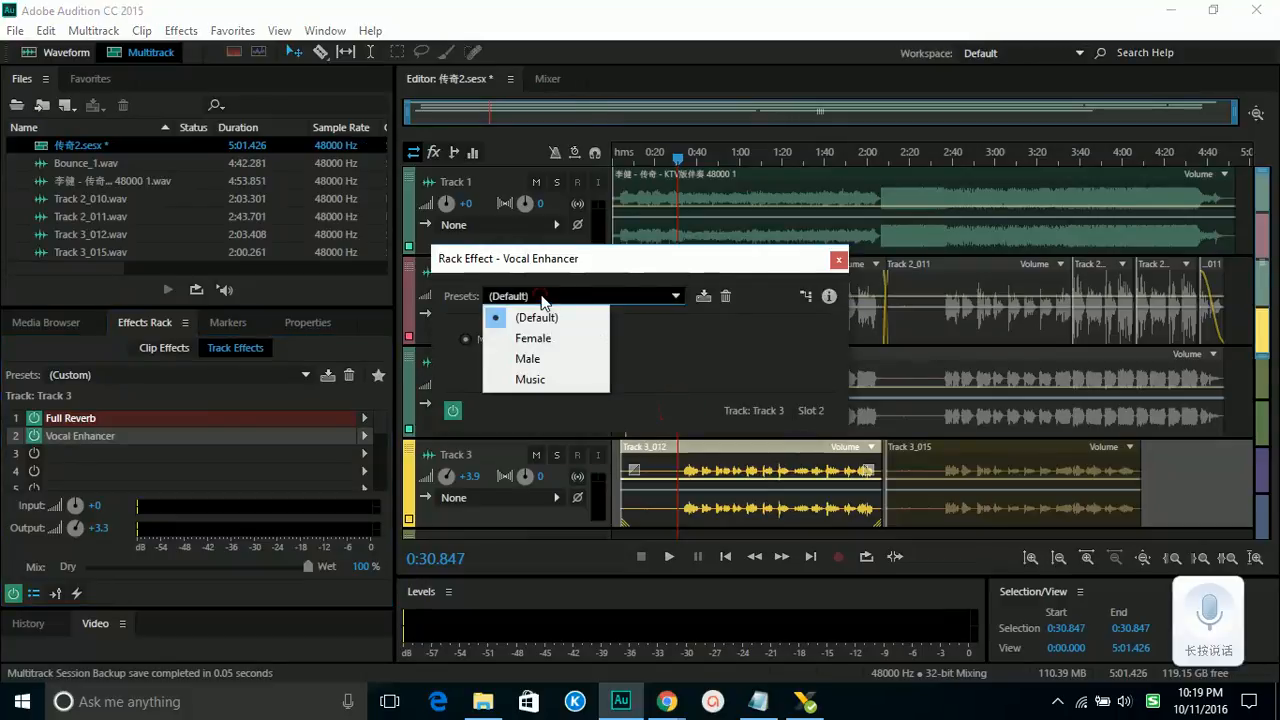
left_click(538, 359)
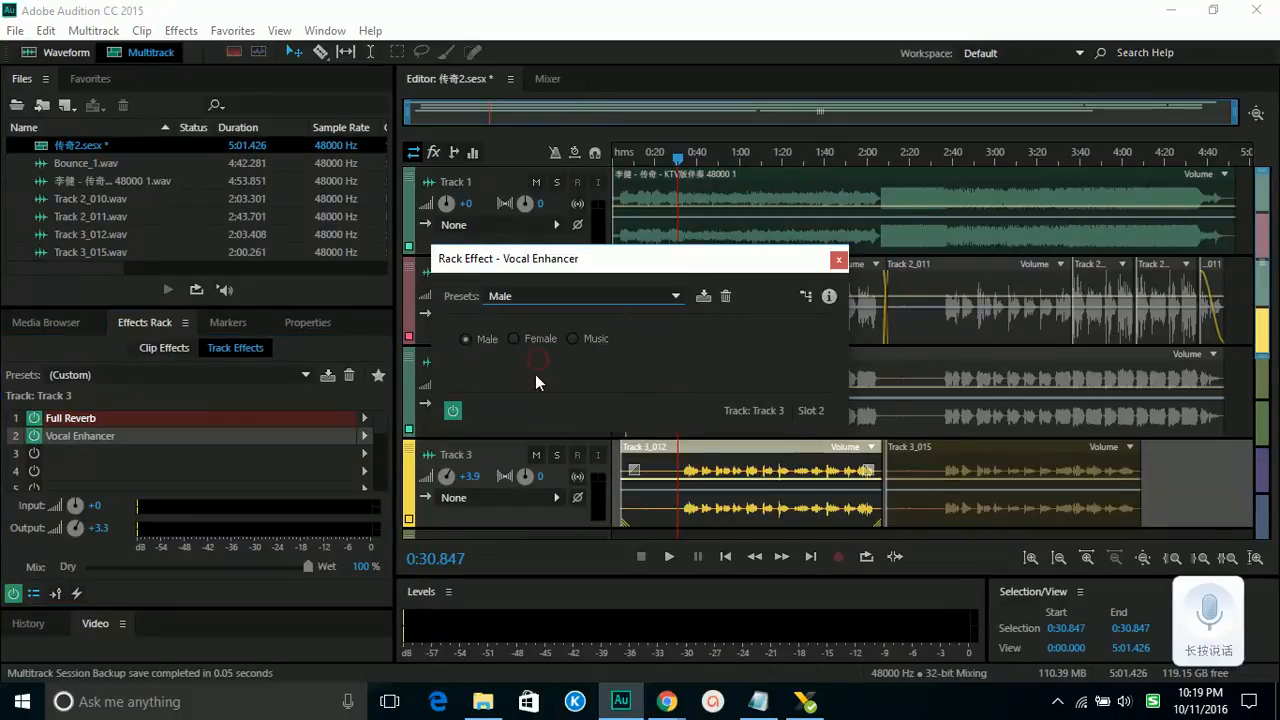
left_click(838, 262)
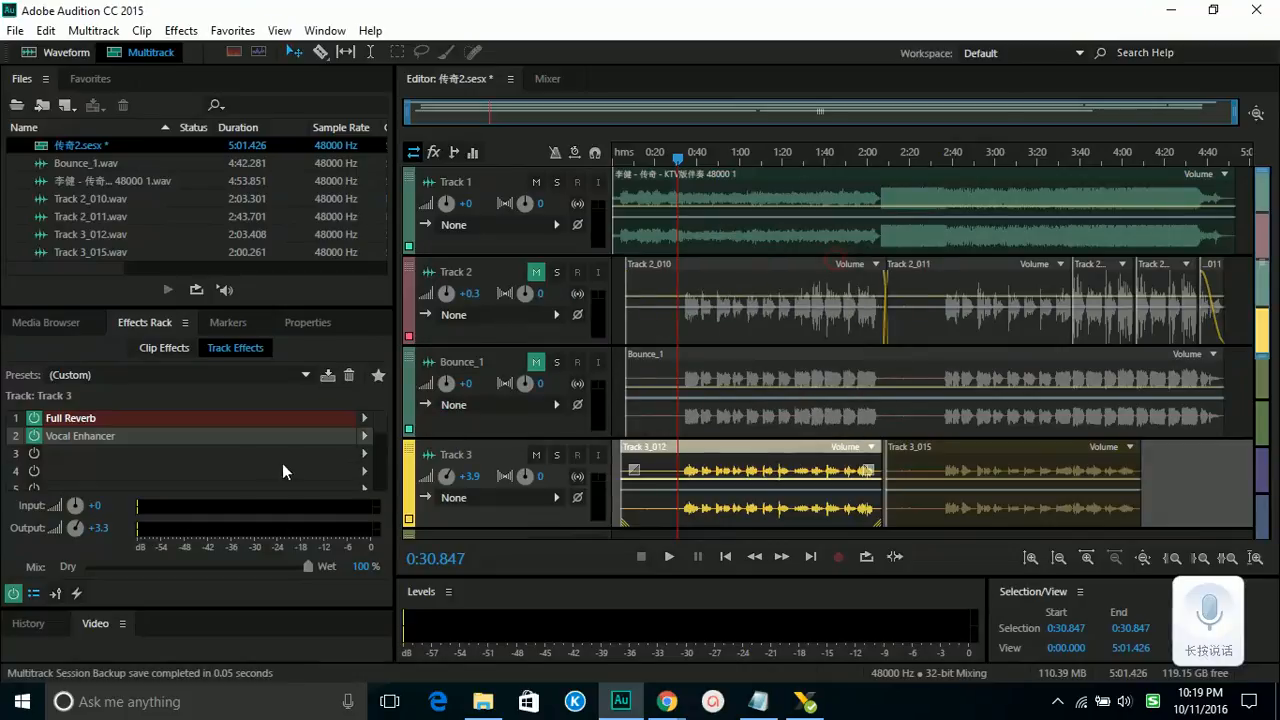
Step: Add a Parametric Equalizer to slot 3 of Track 3's rack, apply its Vocal Enhancer preset and close its settings
left_click(364, 455)
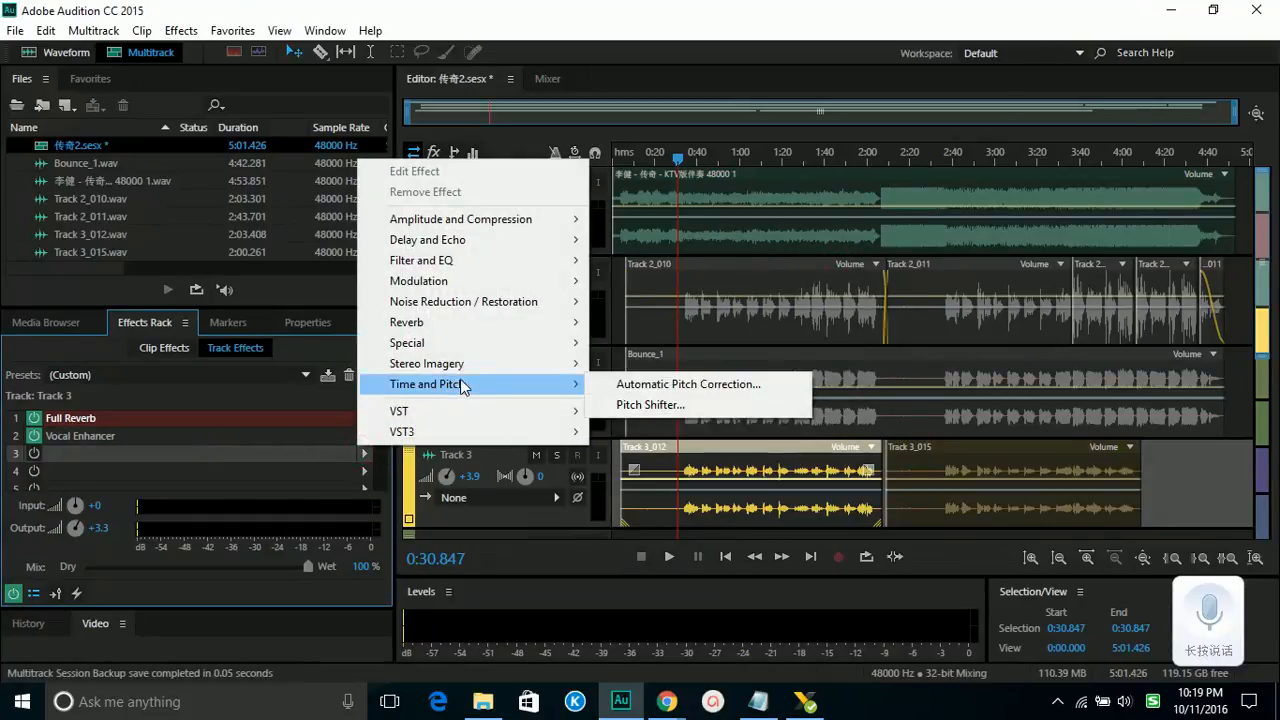
mouse_move(468, 372)
mouse_move(465, 346)
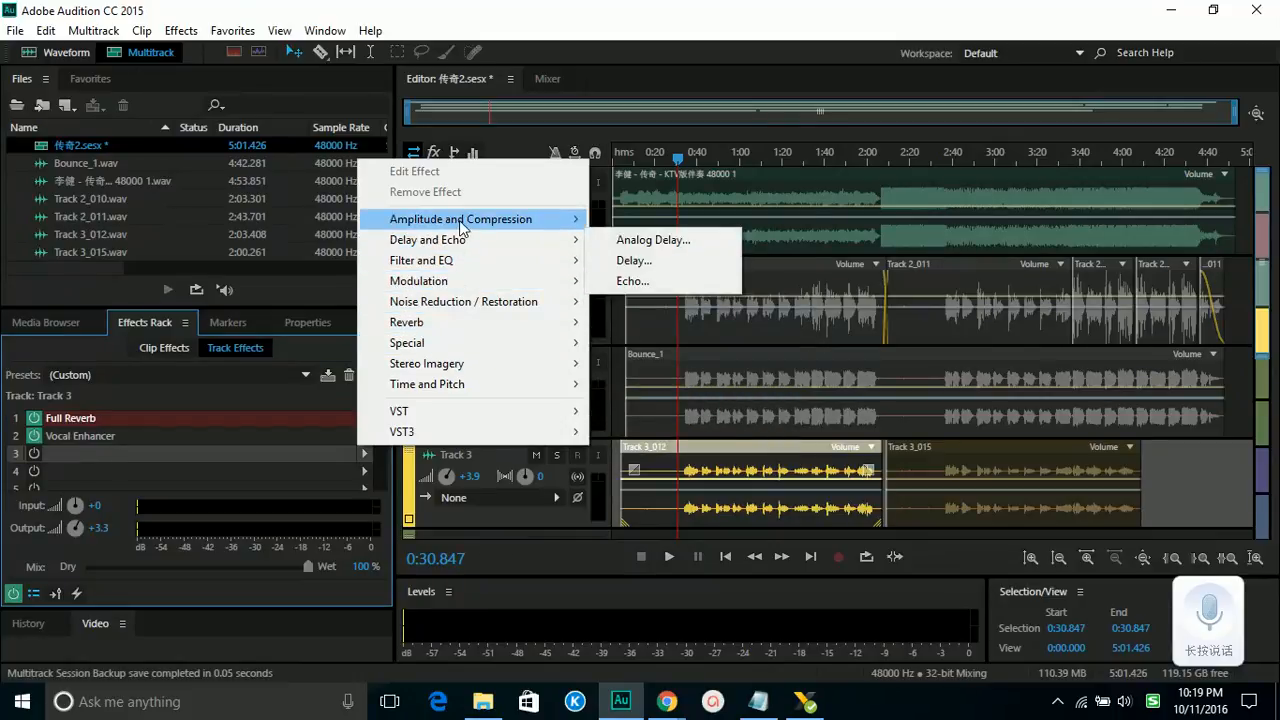
mouse_move(463, 229)
mouse_move(449, 260)
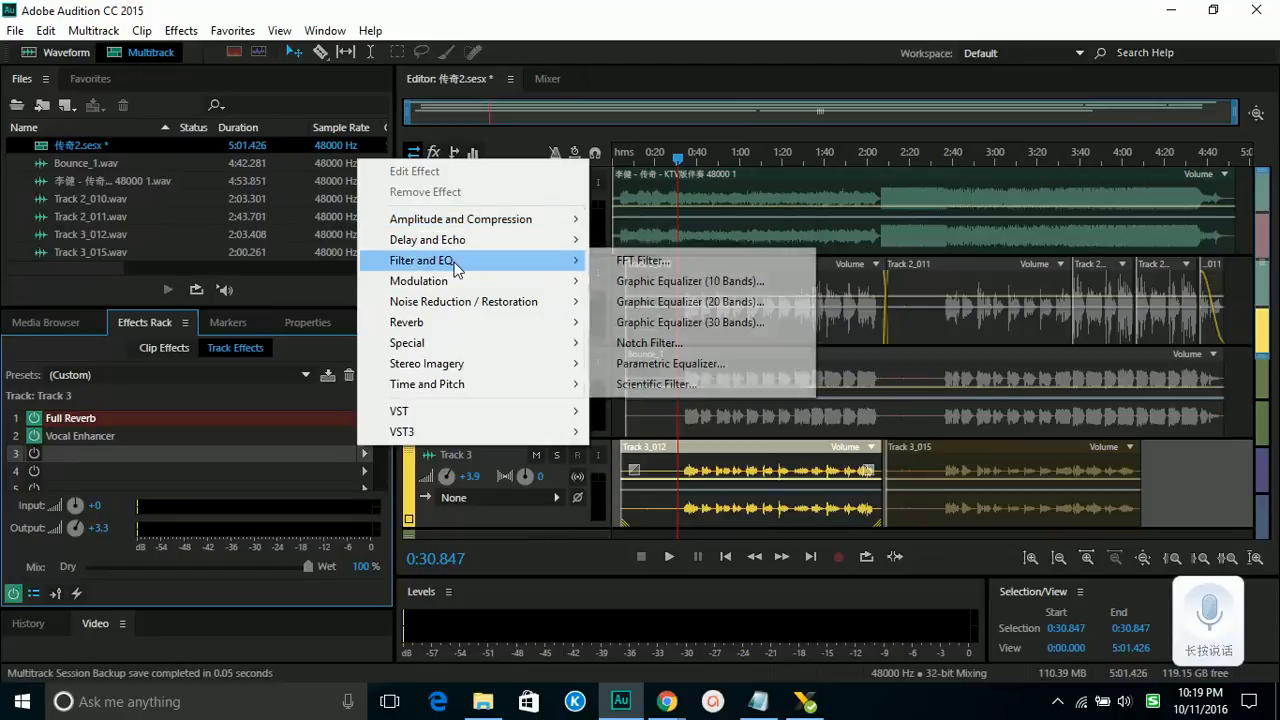
left_click(674, 366)
left_click(497, 141)
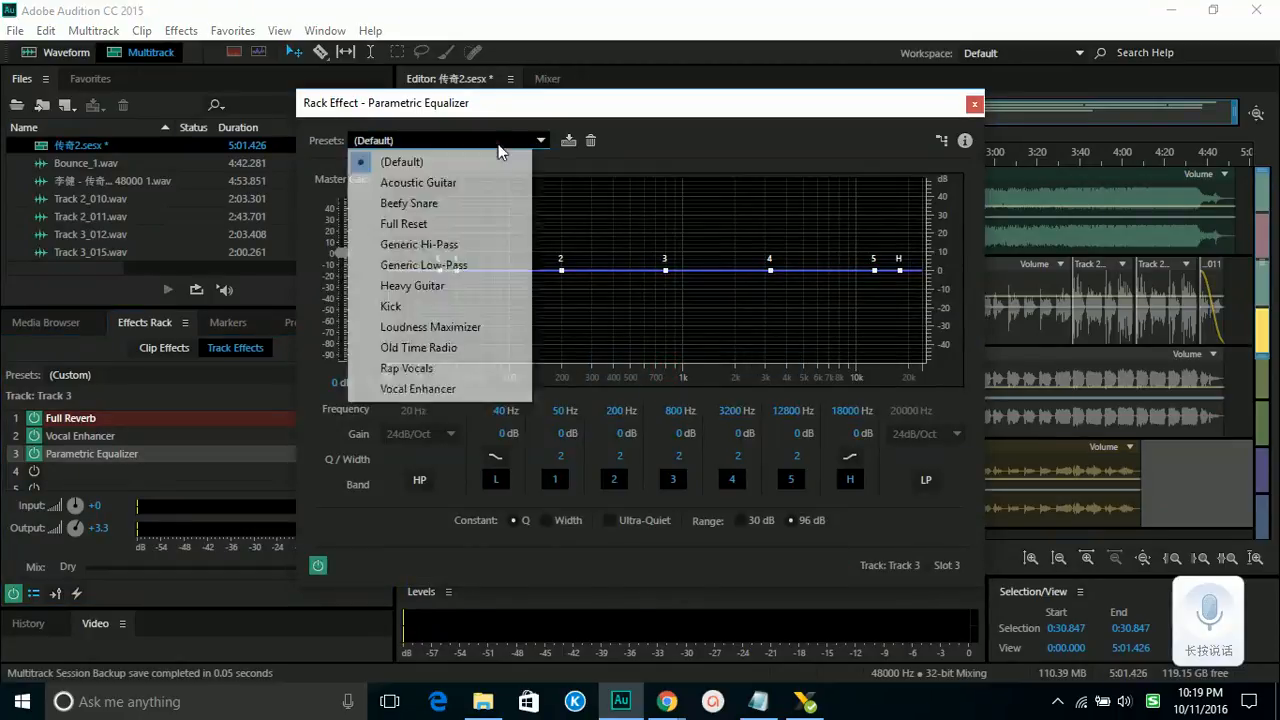
left_click(418, 389)
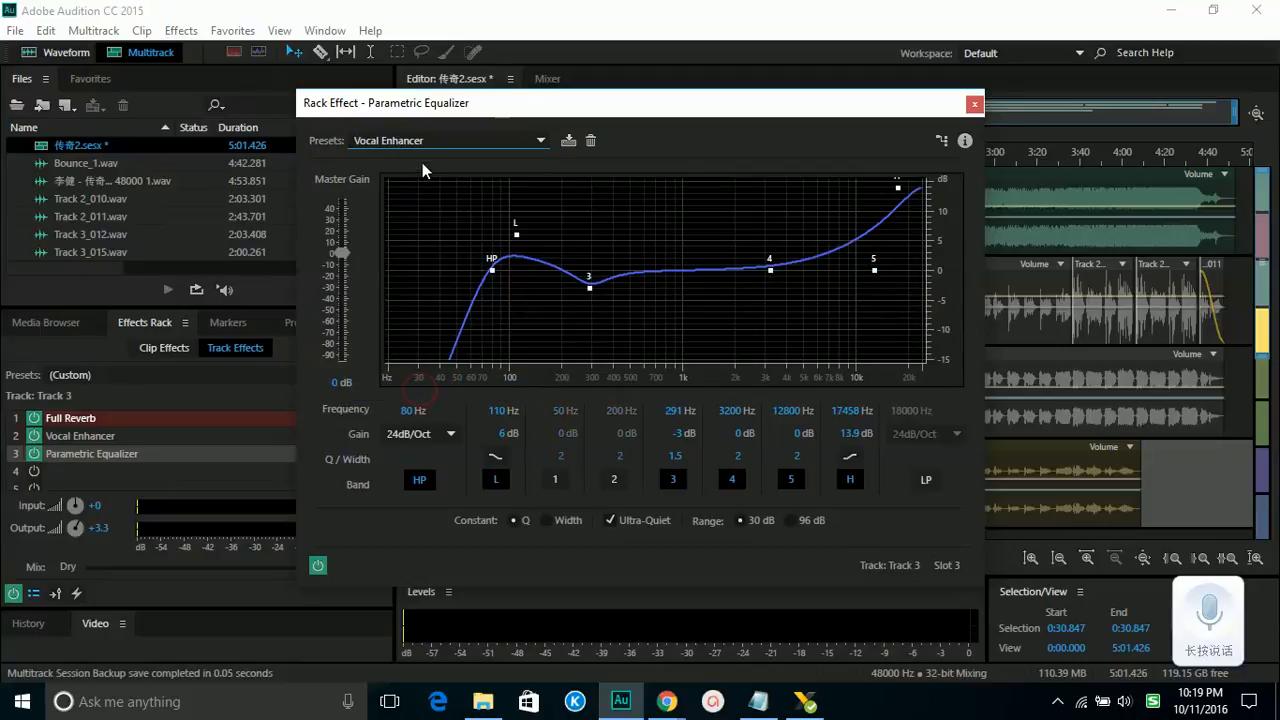
left_click(975, 103)
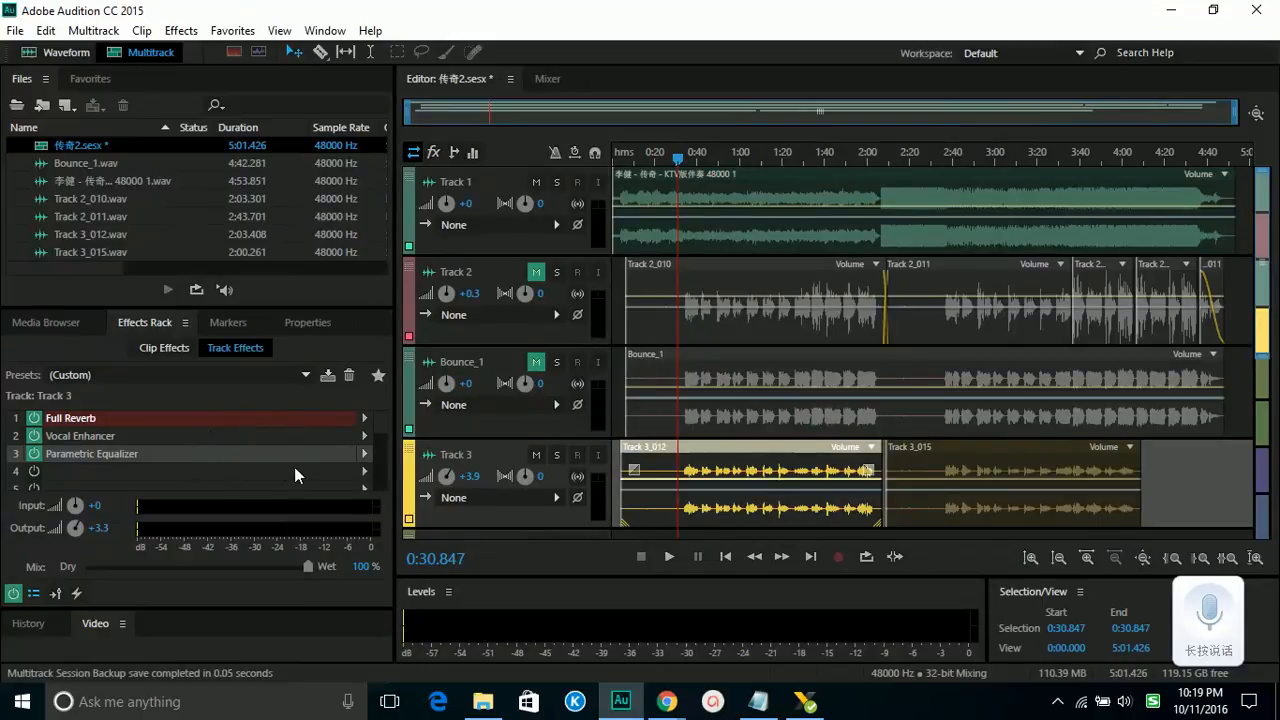
Step: Play a short stretch of the session to hear Track 3 with its three track effects, and stop playback
double_click(450, 455)
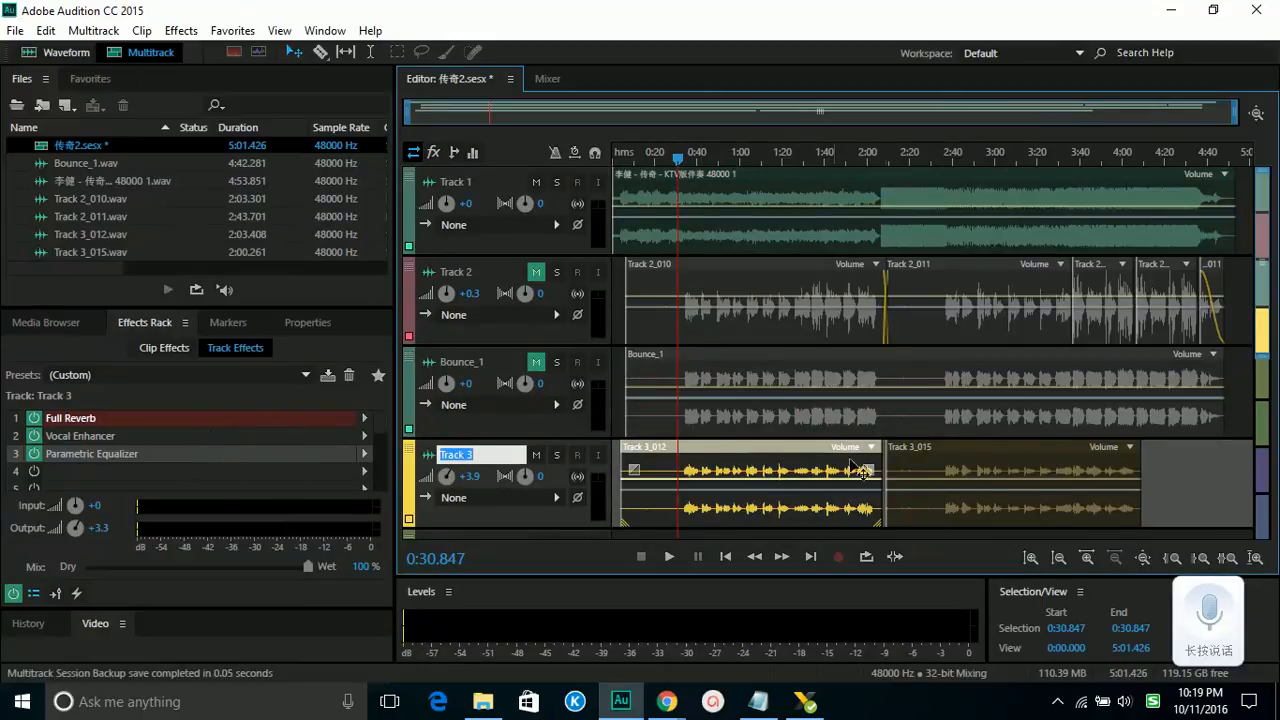
left_click(500, 516)
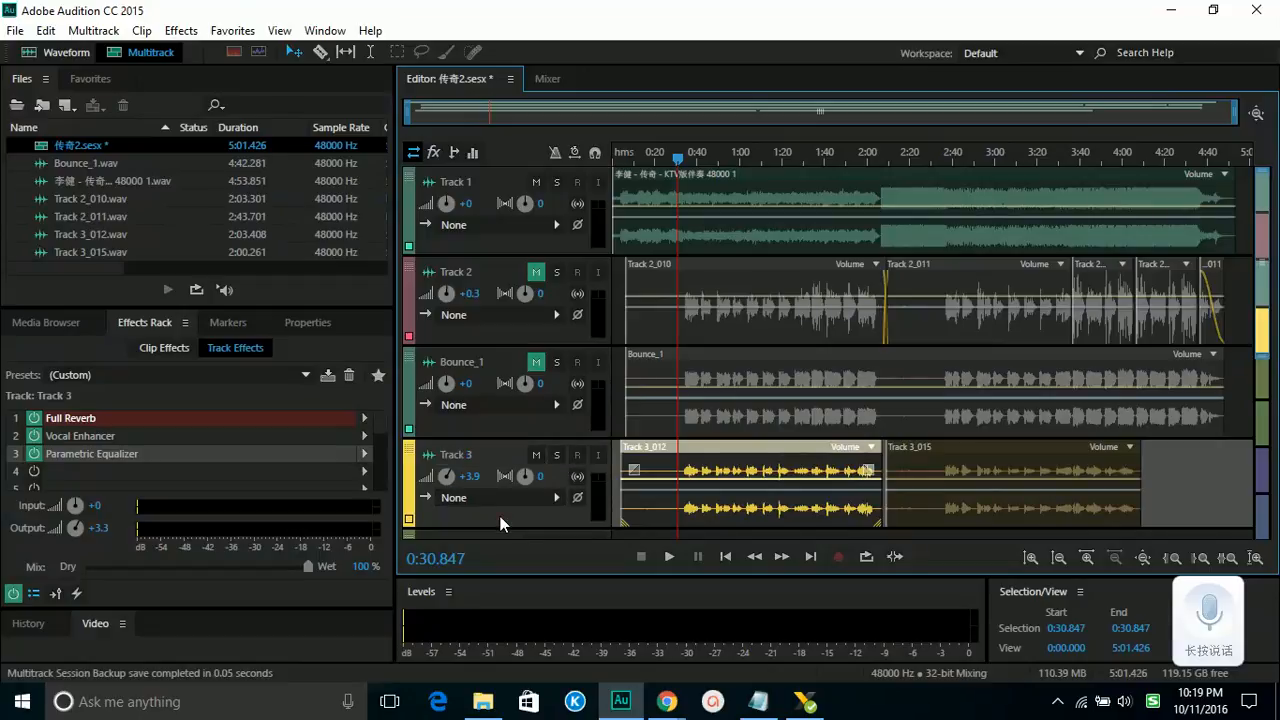
left_click(670, 555)
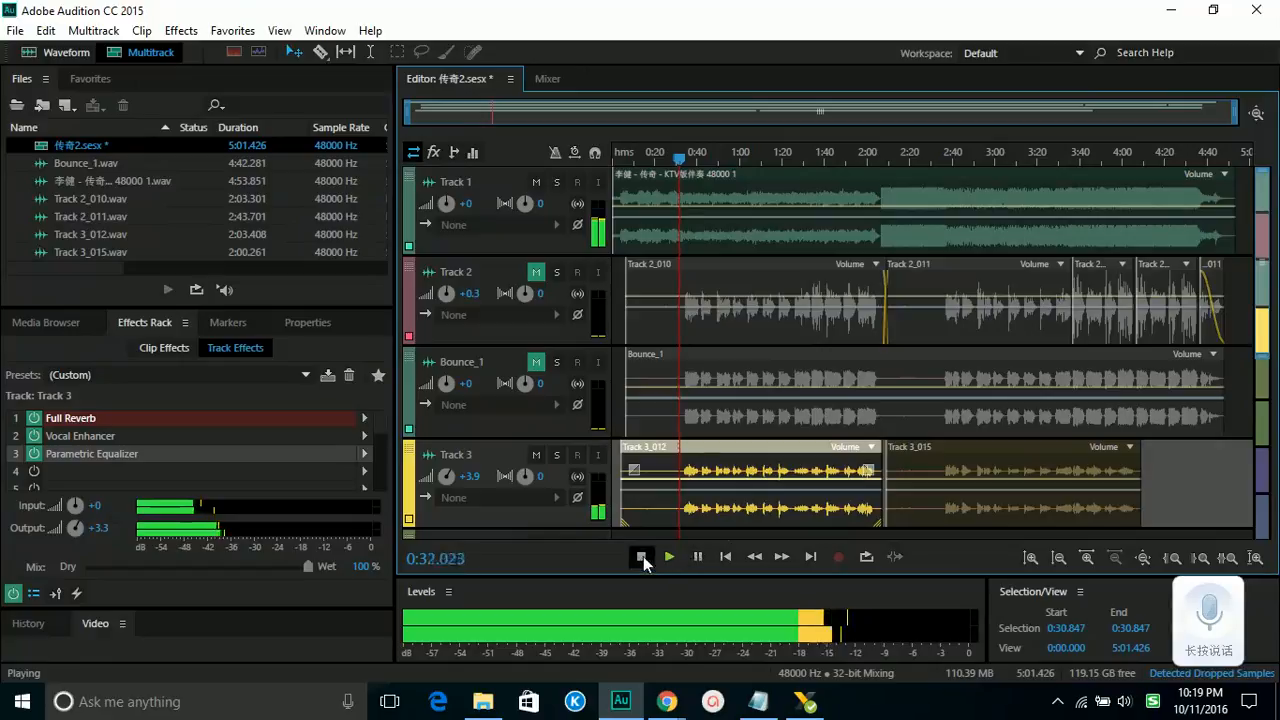
left_click(642, 558)
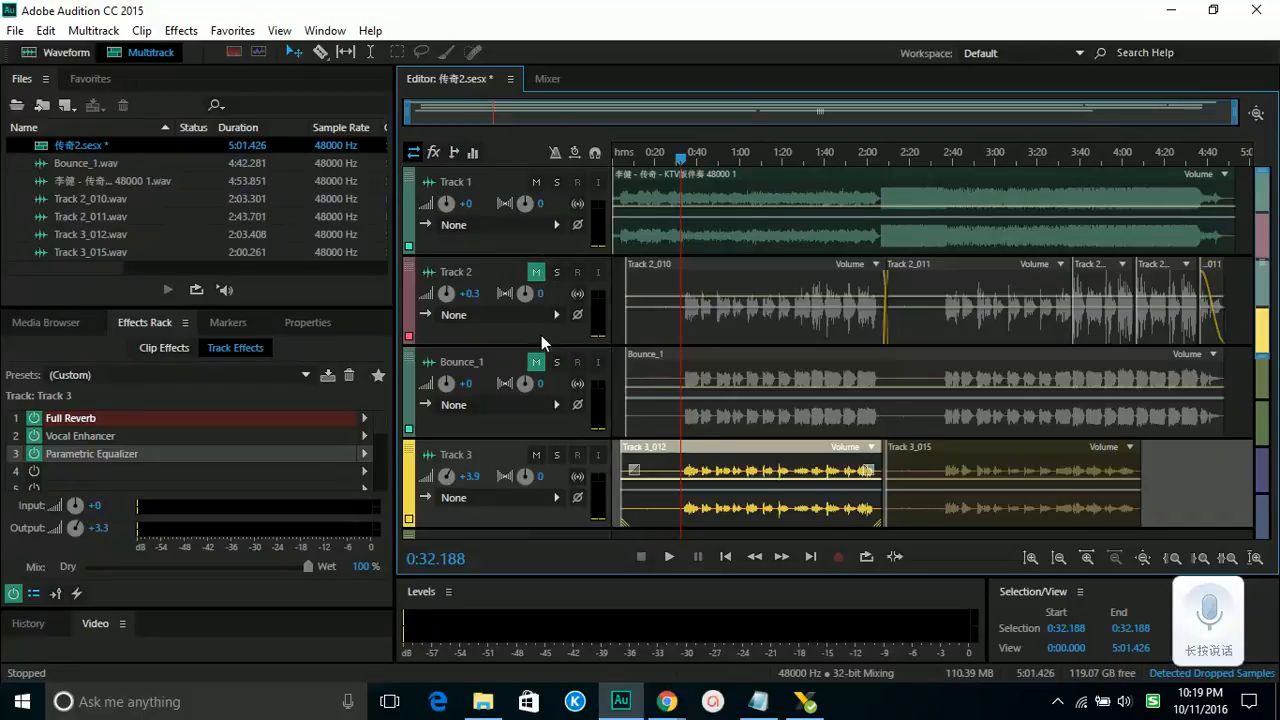
Step: Toggle the mute state of Bounce_1, Track 2 and Track 1, restoring each track's original state
left_click(537, 363)
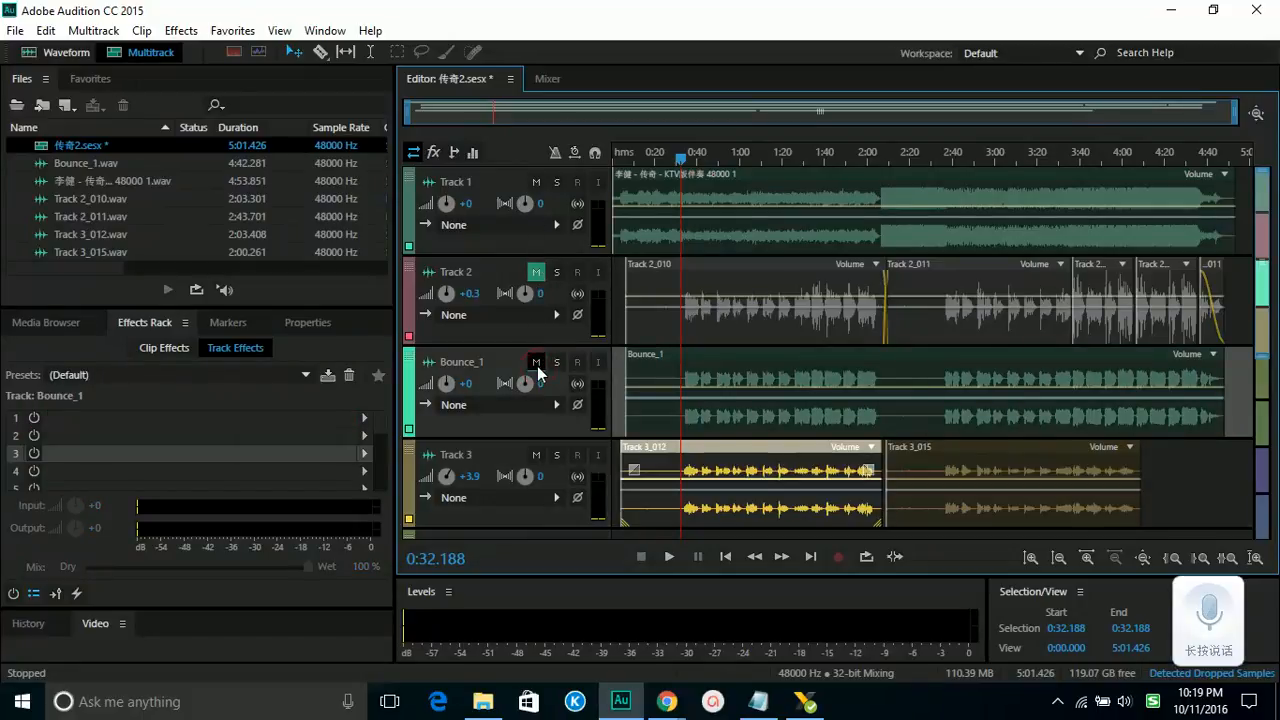
left_click(538, 366)
left_click(534, 274)
left_click(534, 274)
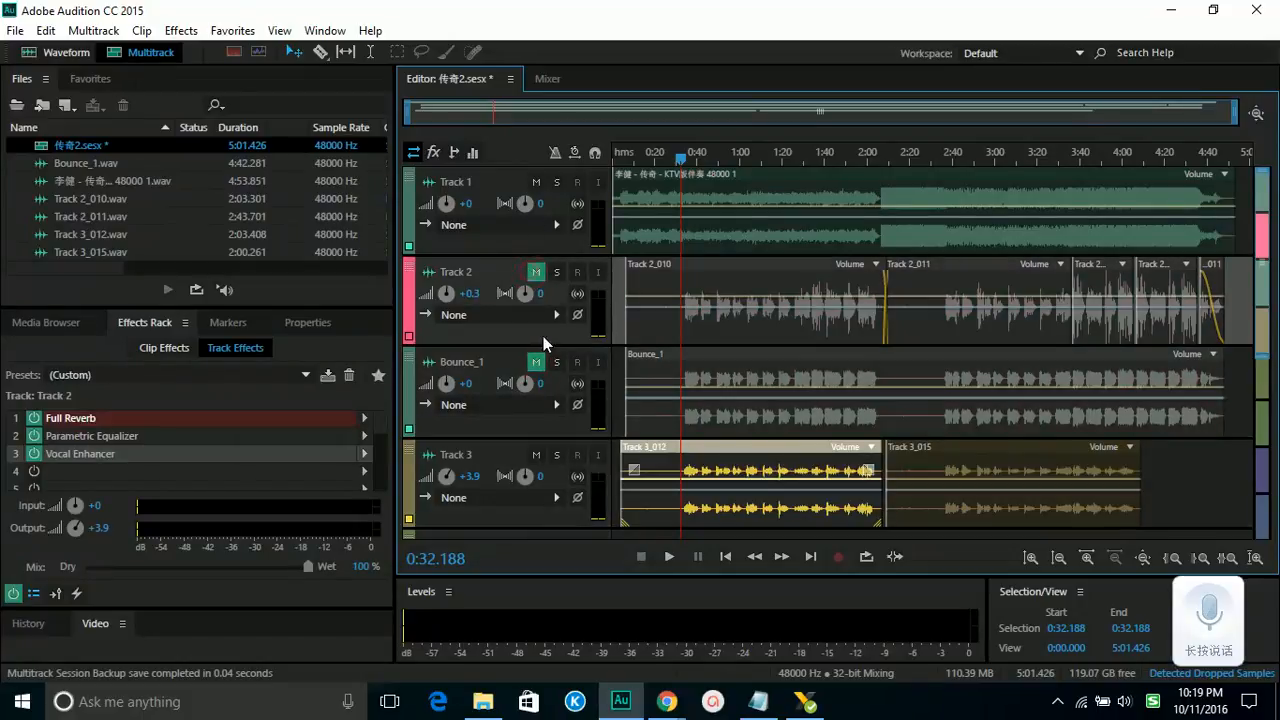
left_click(536, 182)
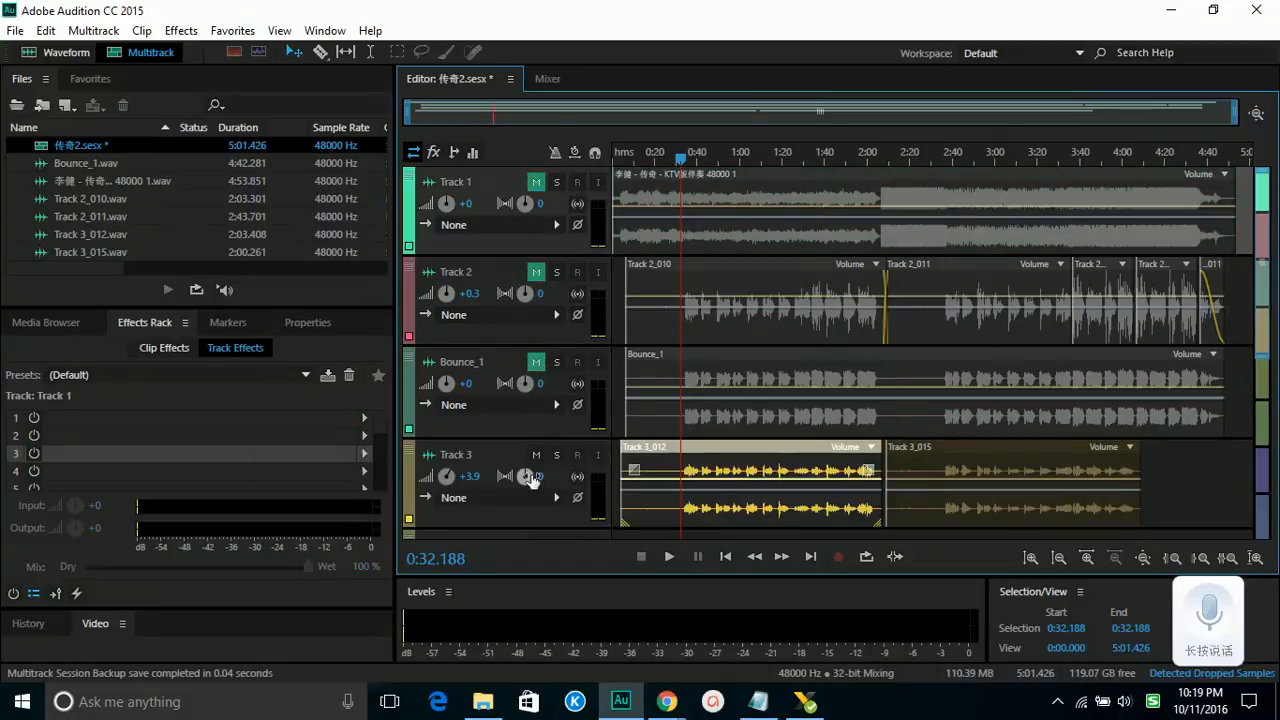
left_click(536, 182)
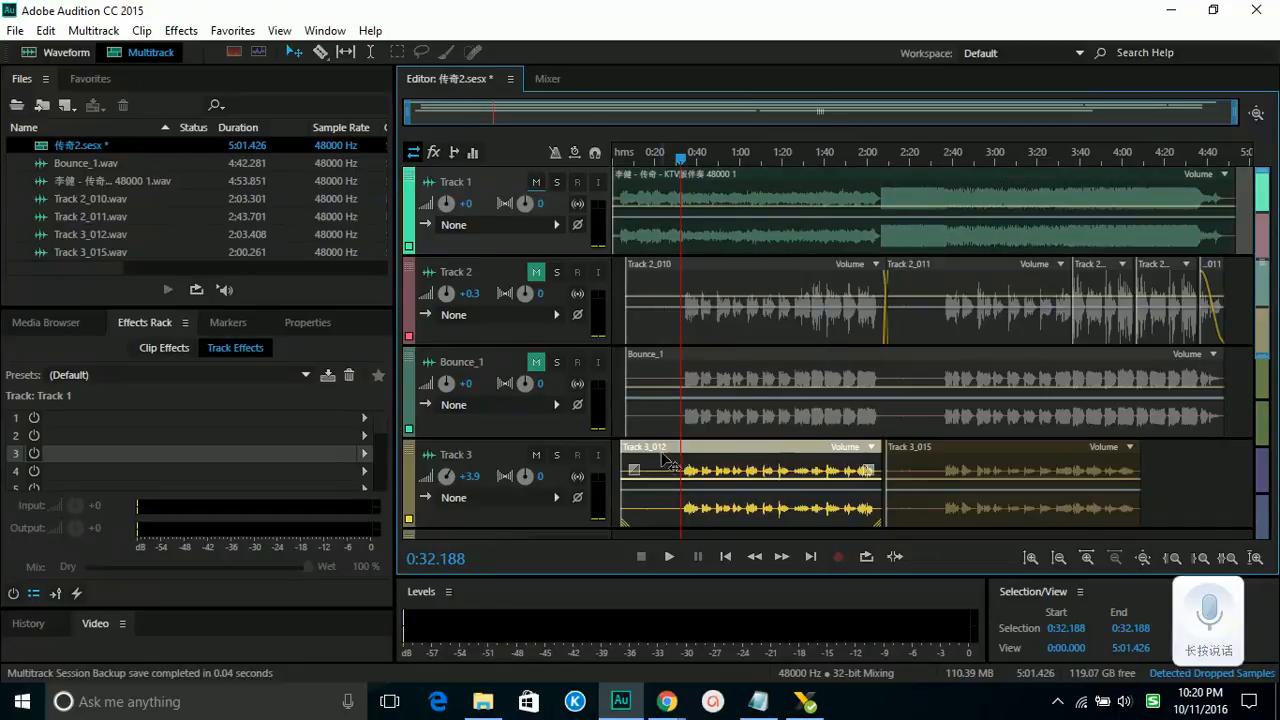
Step: Save Track 3's track effects rack as a preset named "hot_powerz voice 01"
left_click(501, 452)
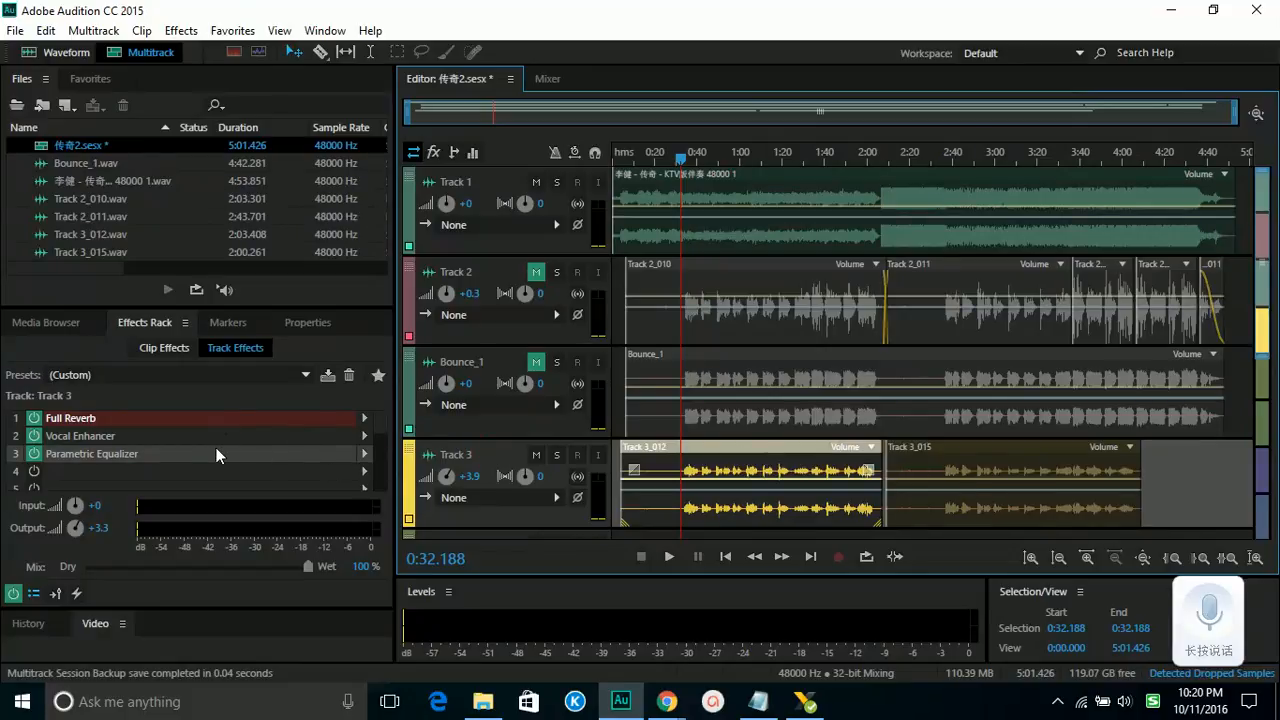
left_click(328, 377)
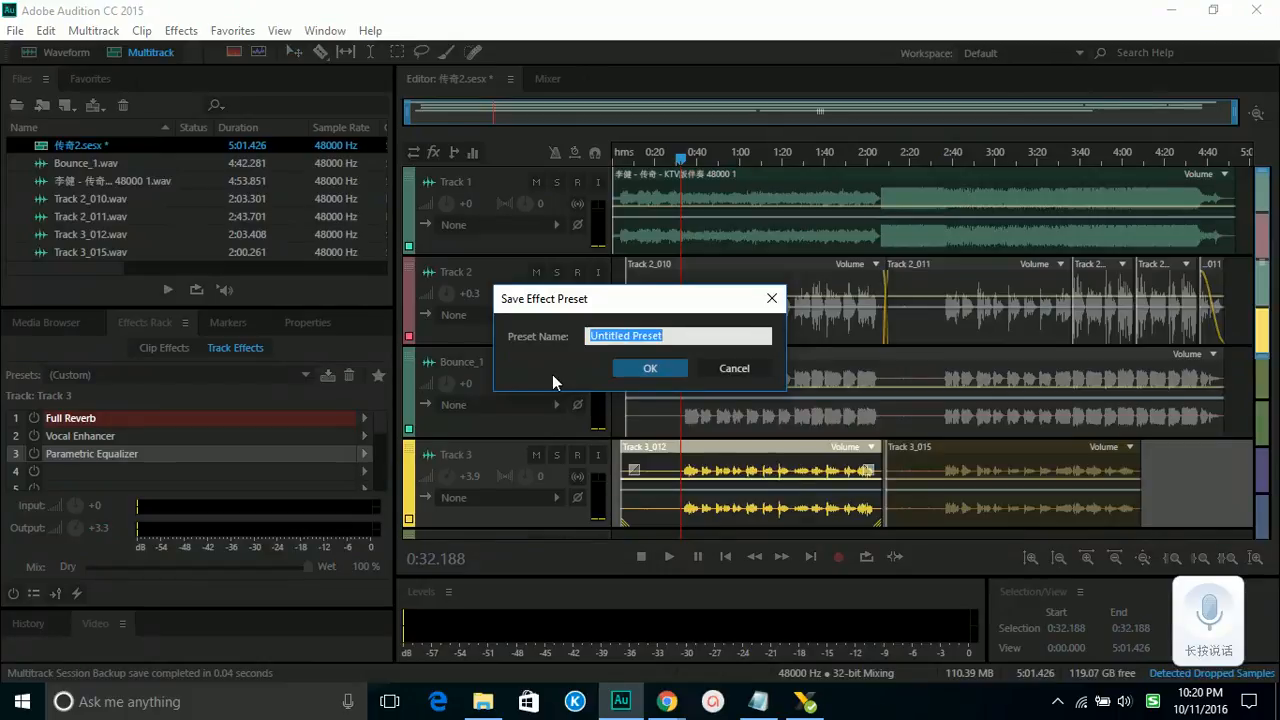
type("hot_p")
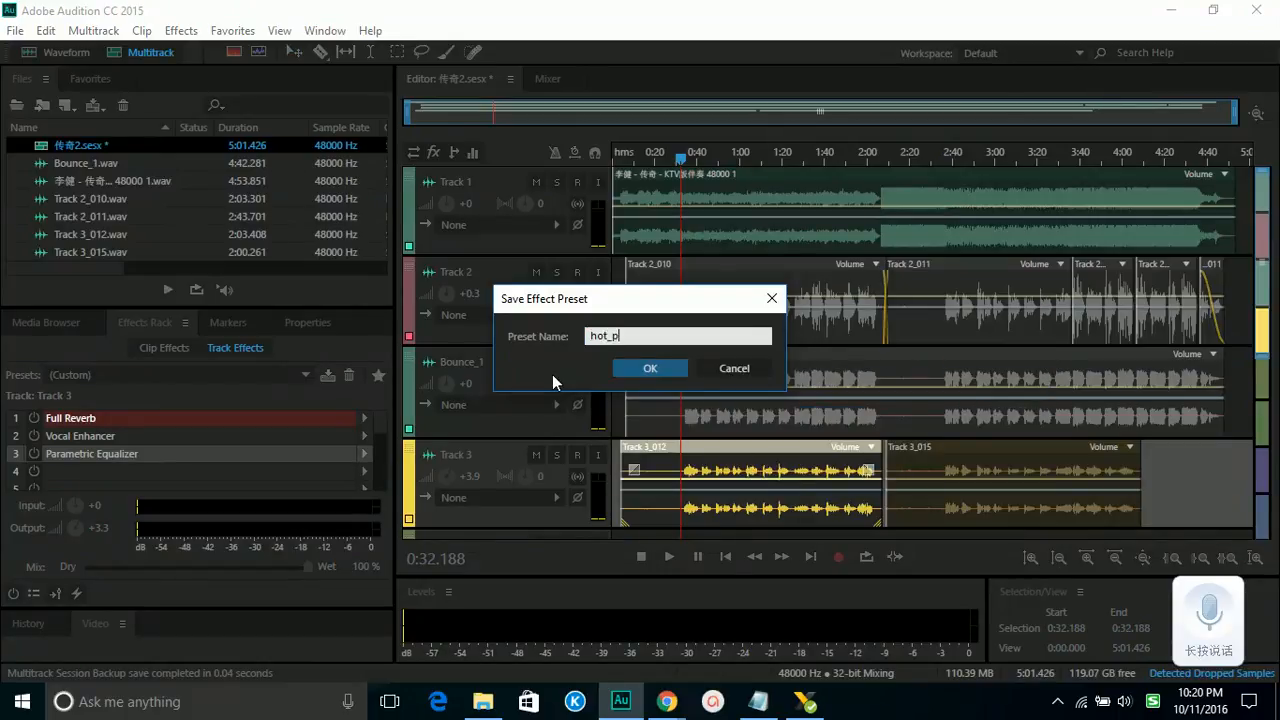
type("owerz voice 01")
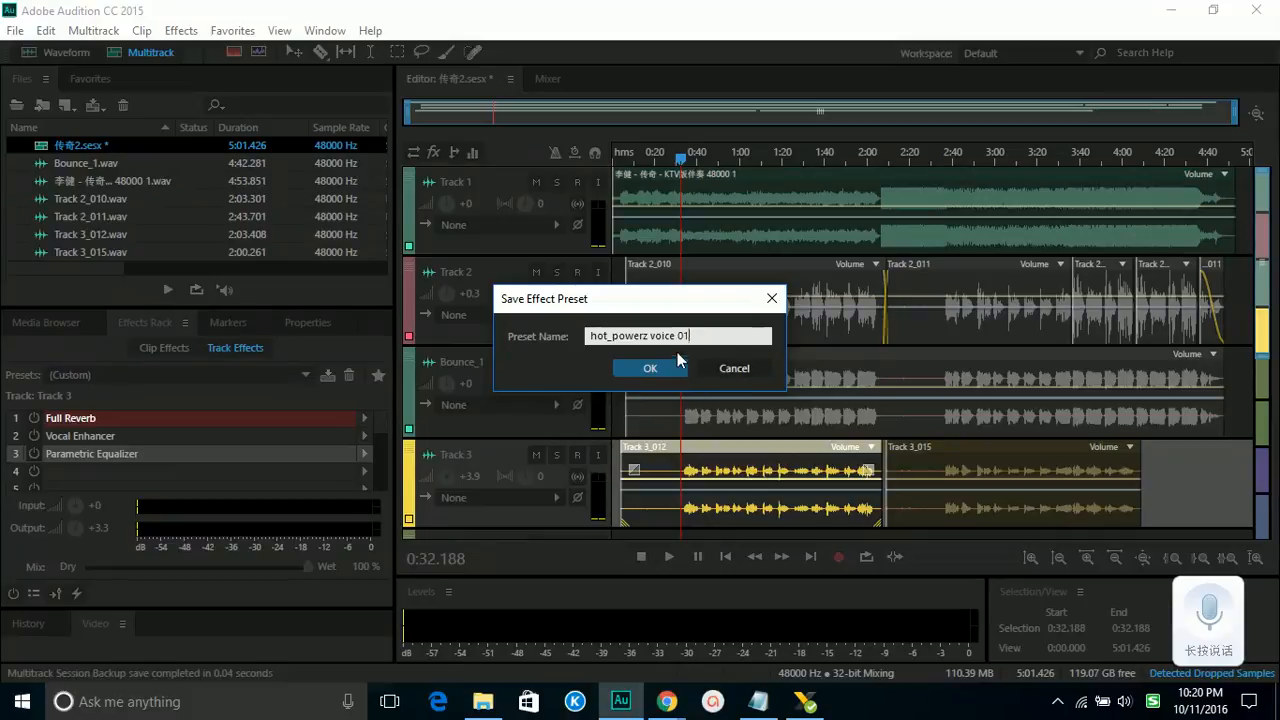
left_click(657, 376)
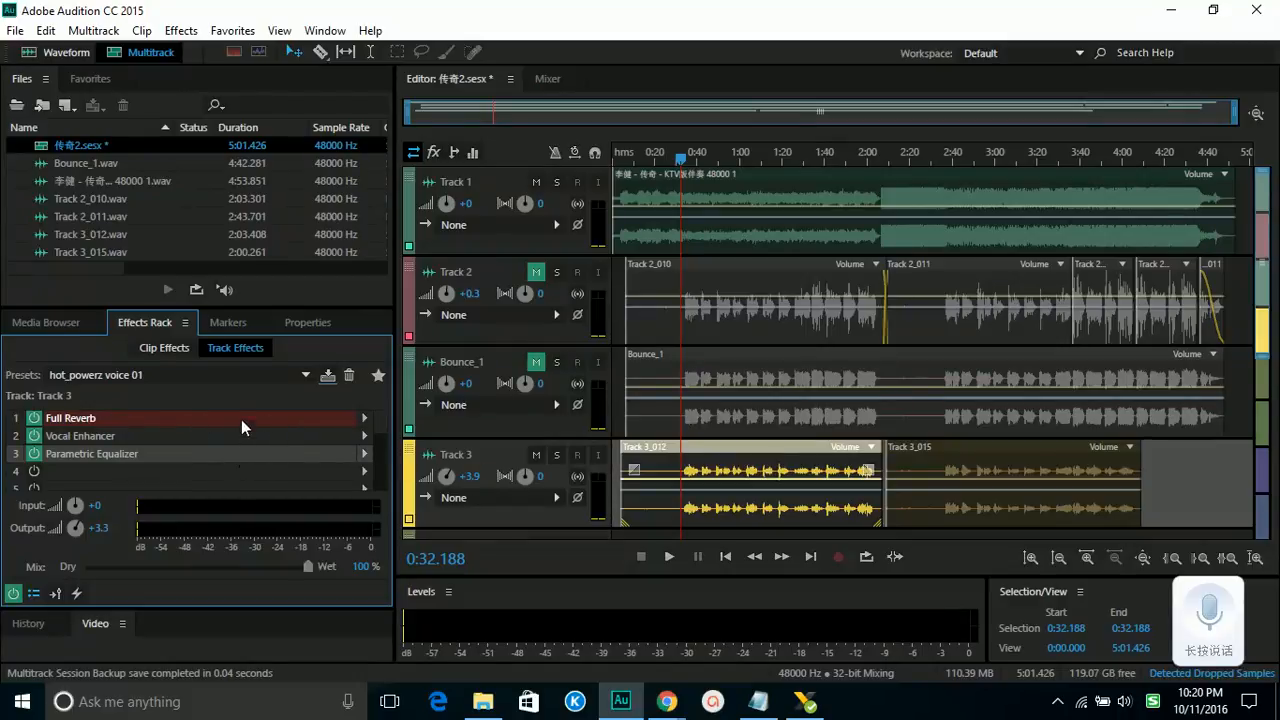
Step: Remove all effects from Track 2's track effects rack
left_click(493, 449)
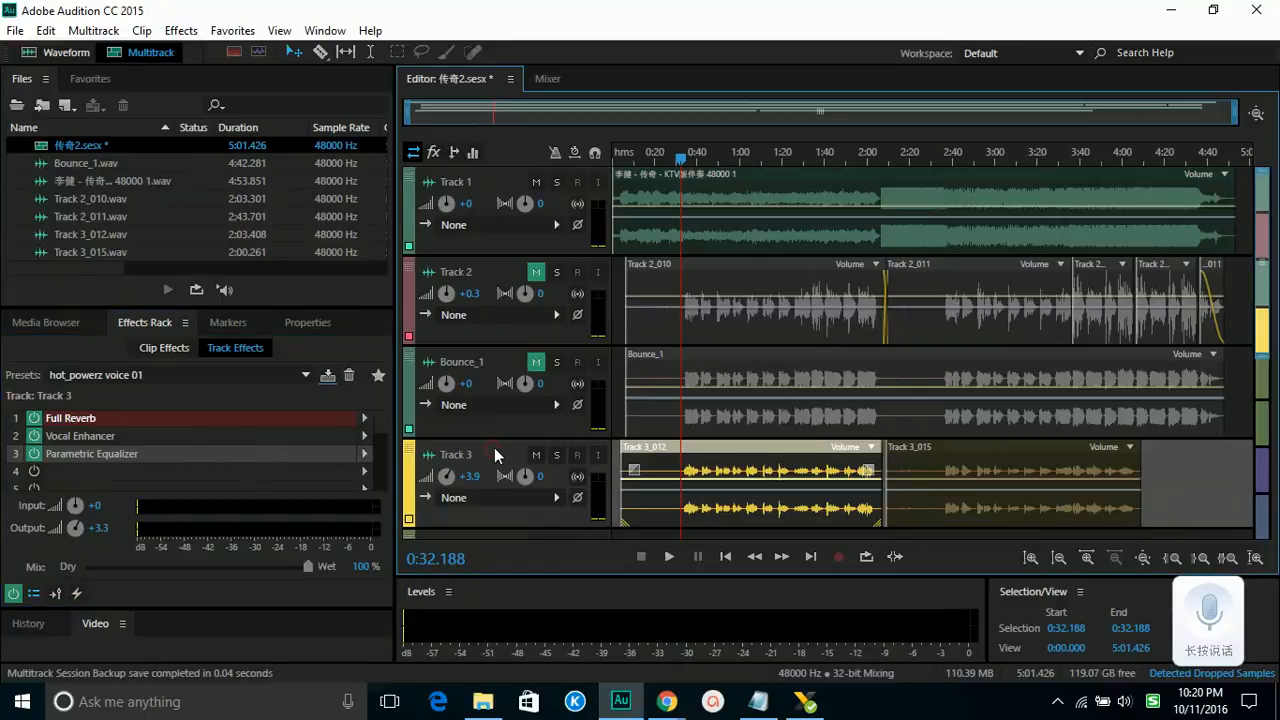
left_click(504, 352)
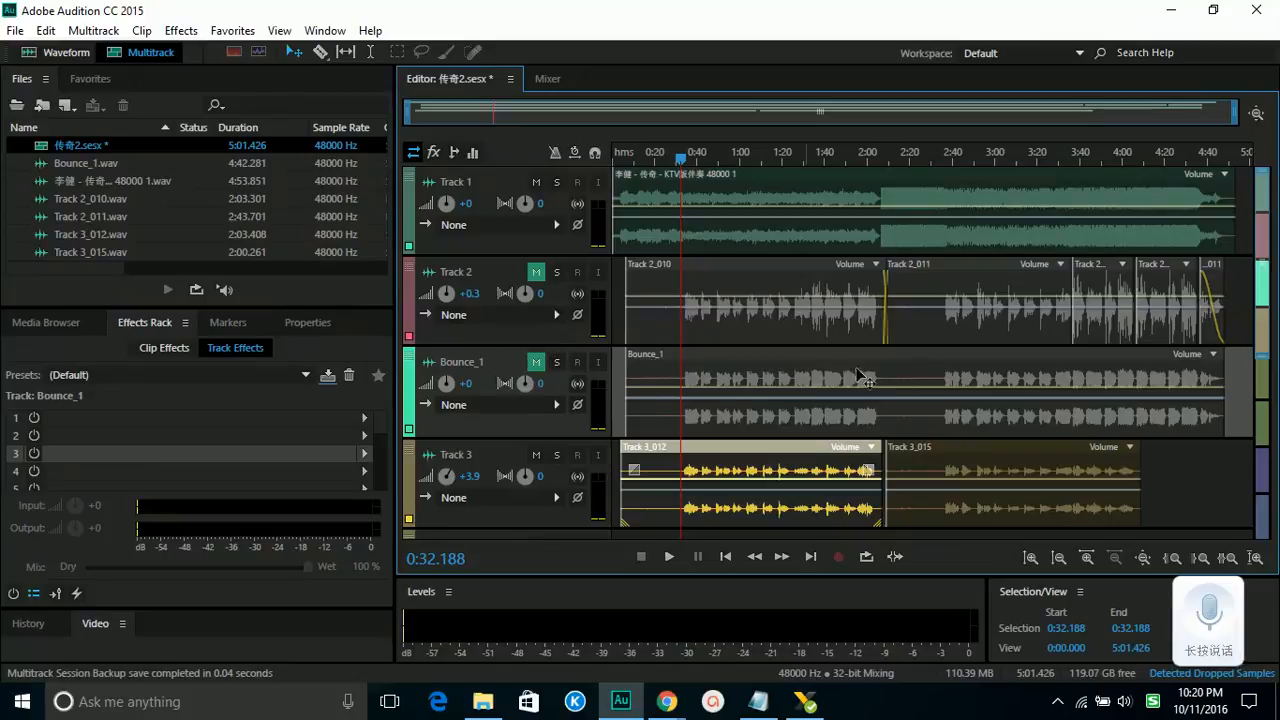
left_click(506, 273)
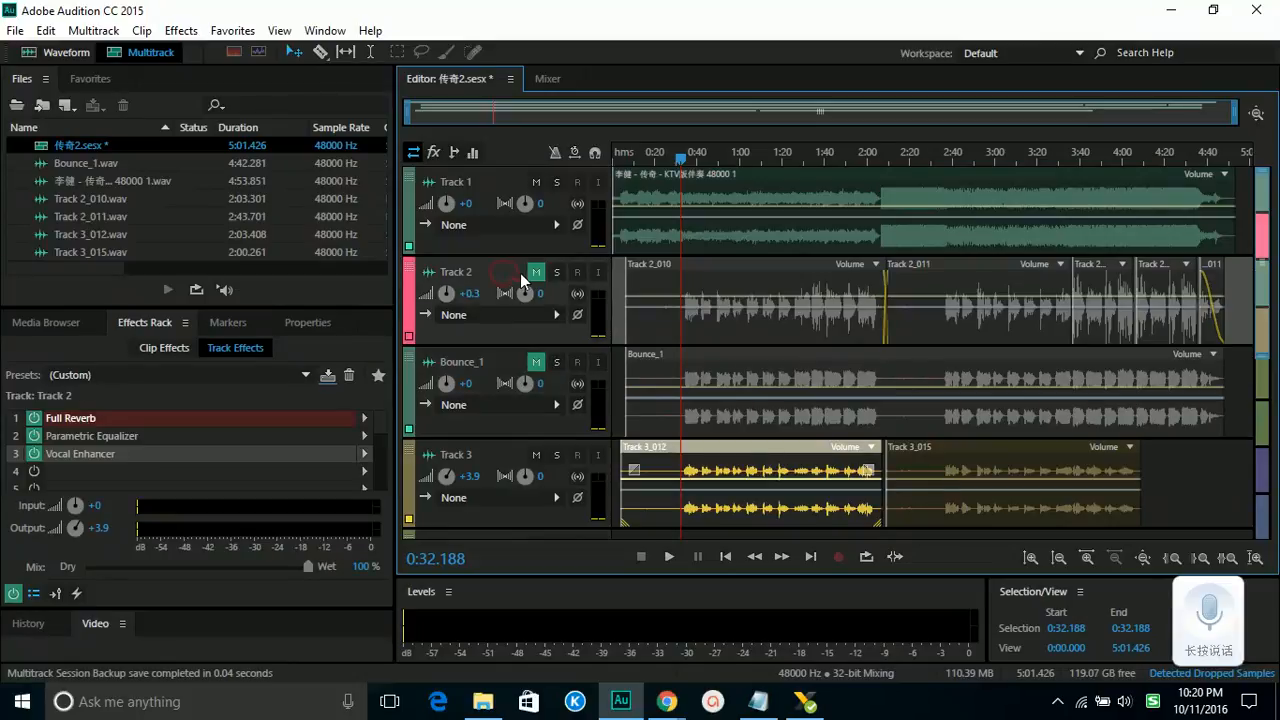
right_click(280, 434)
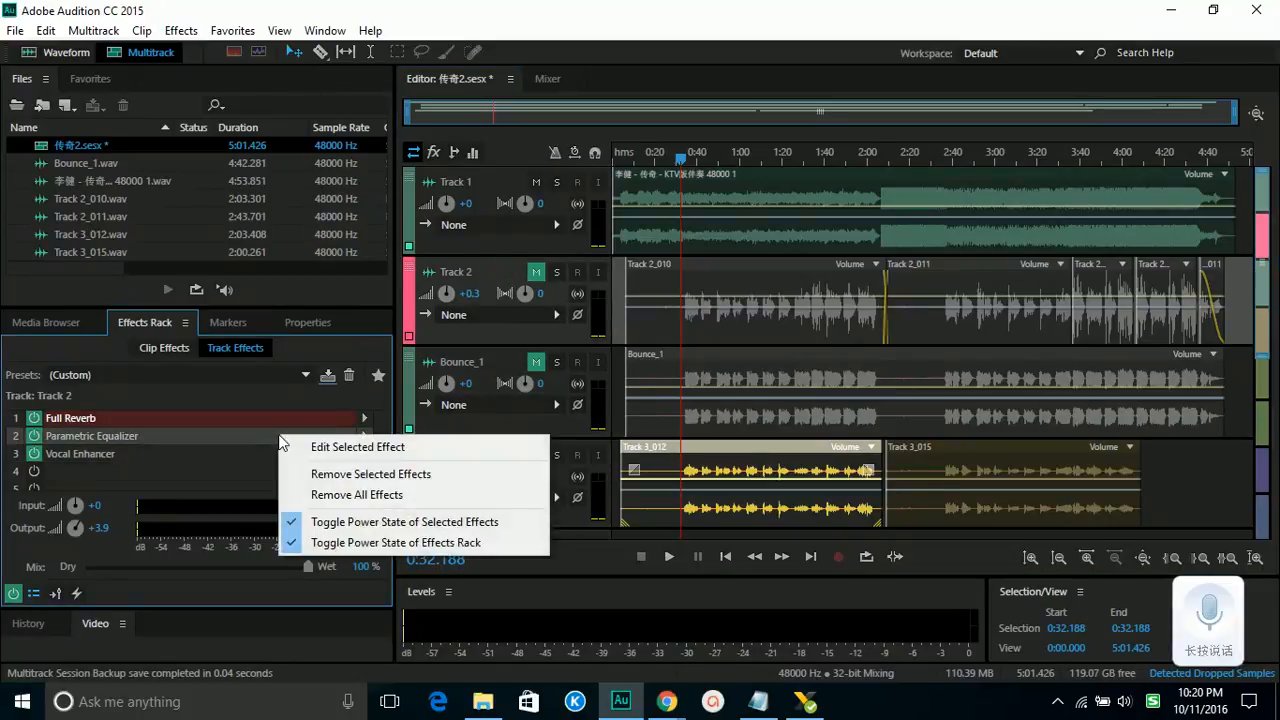
left_click(366, 492)
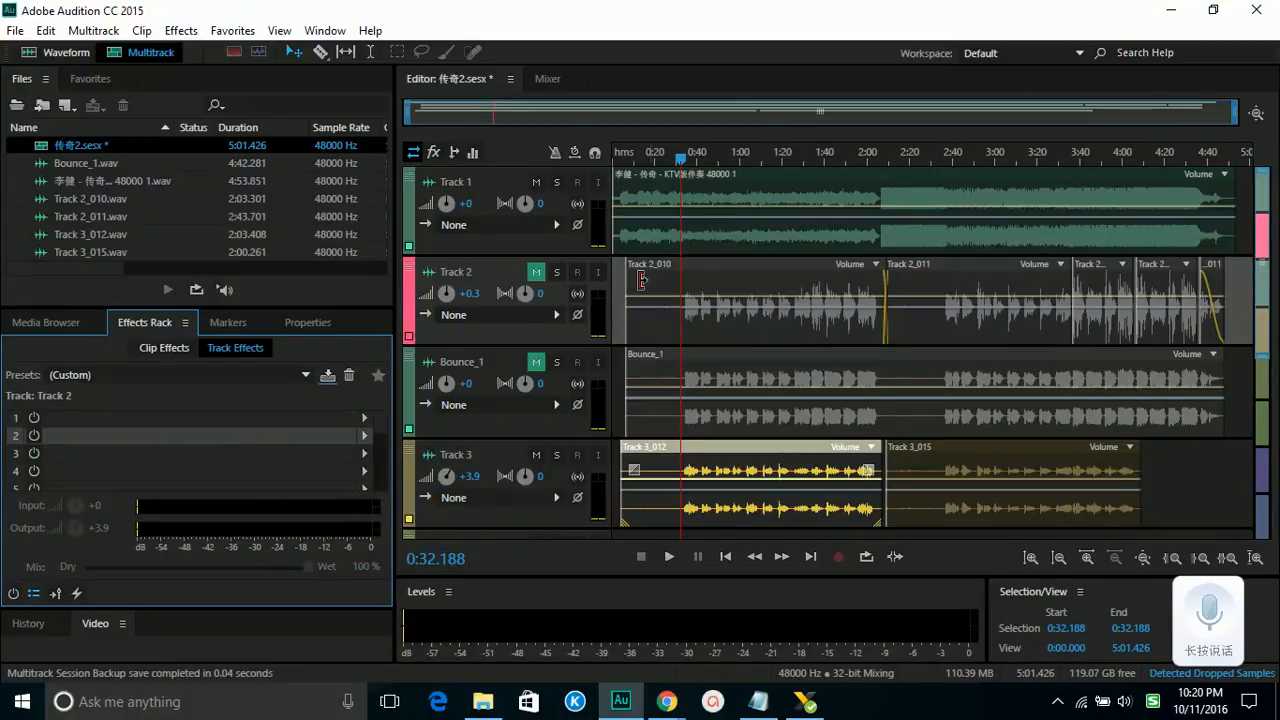
Step: Select several of Track 2's clips one after another, ending with the Track 2_010 clip
left_click(790, 268)
left_click(938, 276)
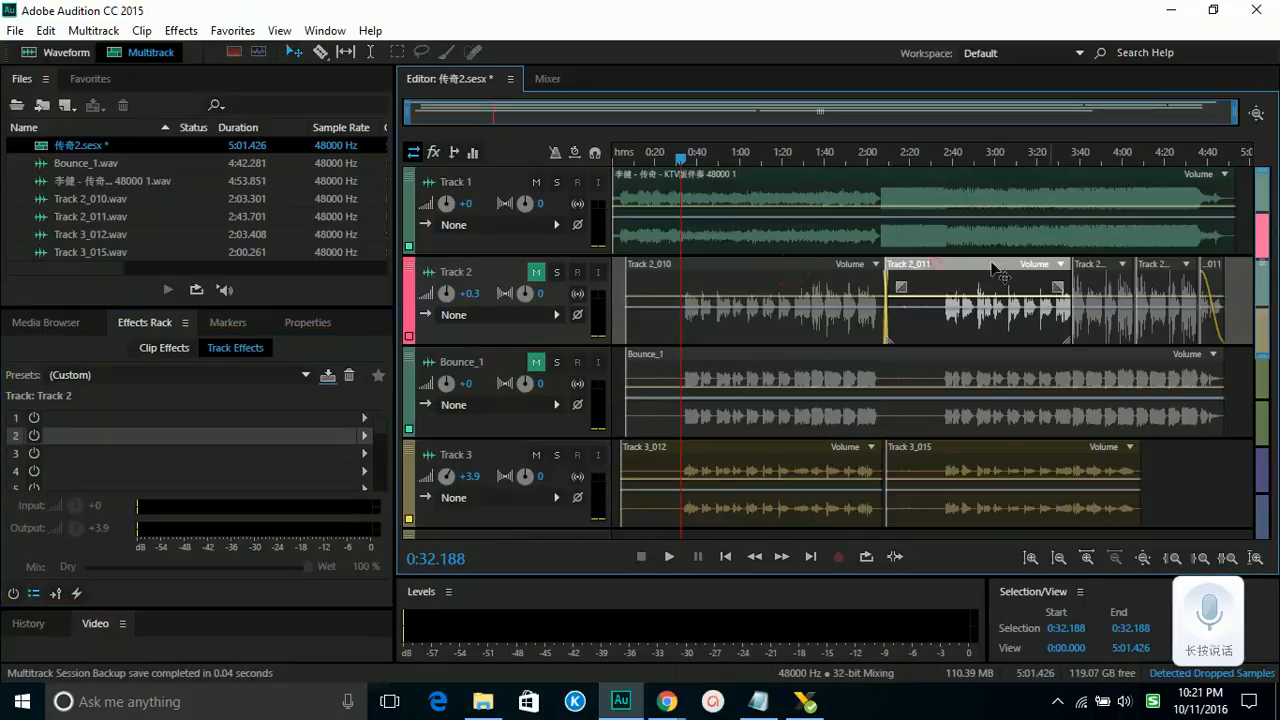
left_click(1108, 272)
left_click(1170, 274)
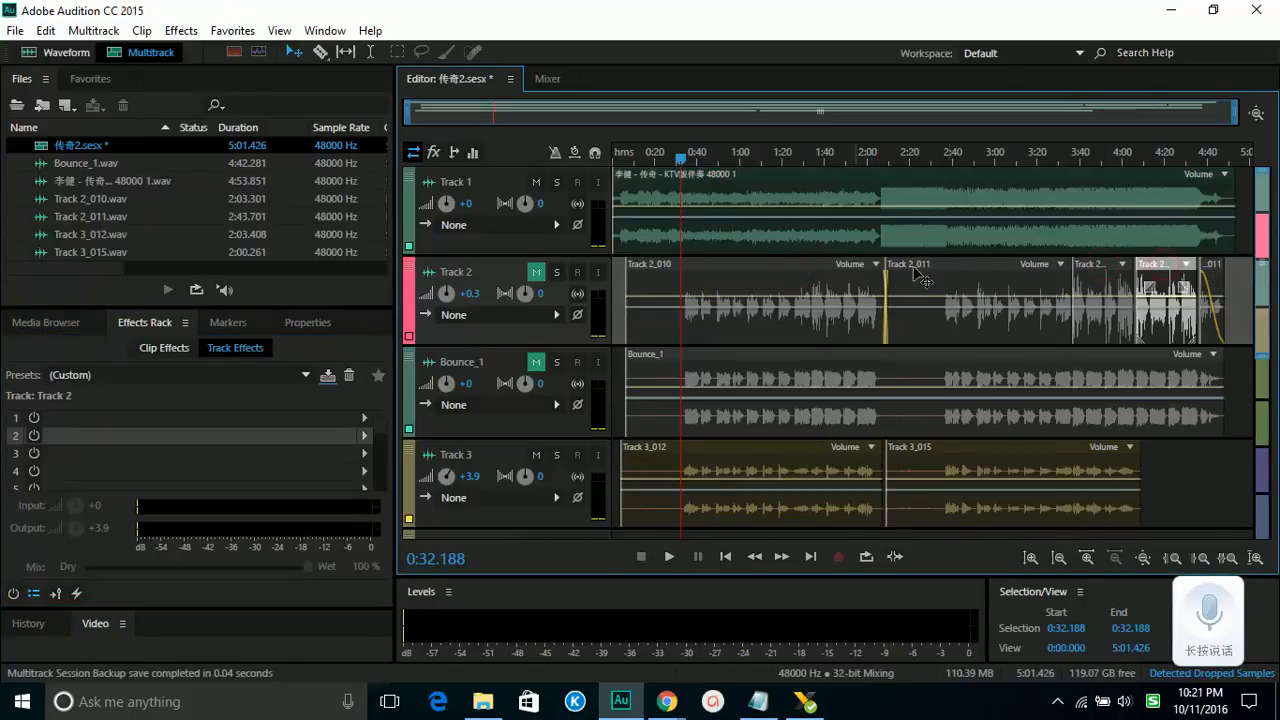
left_click(733, 274)
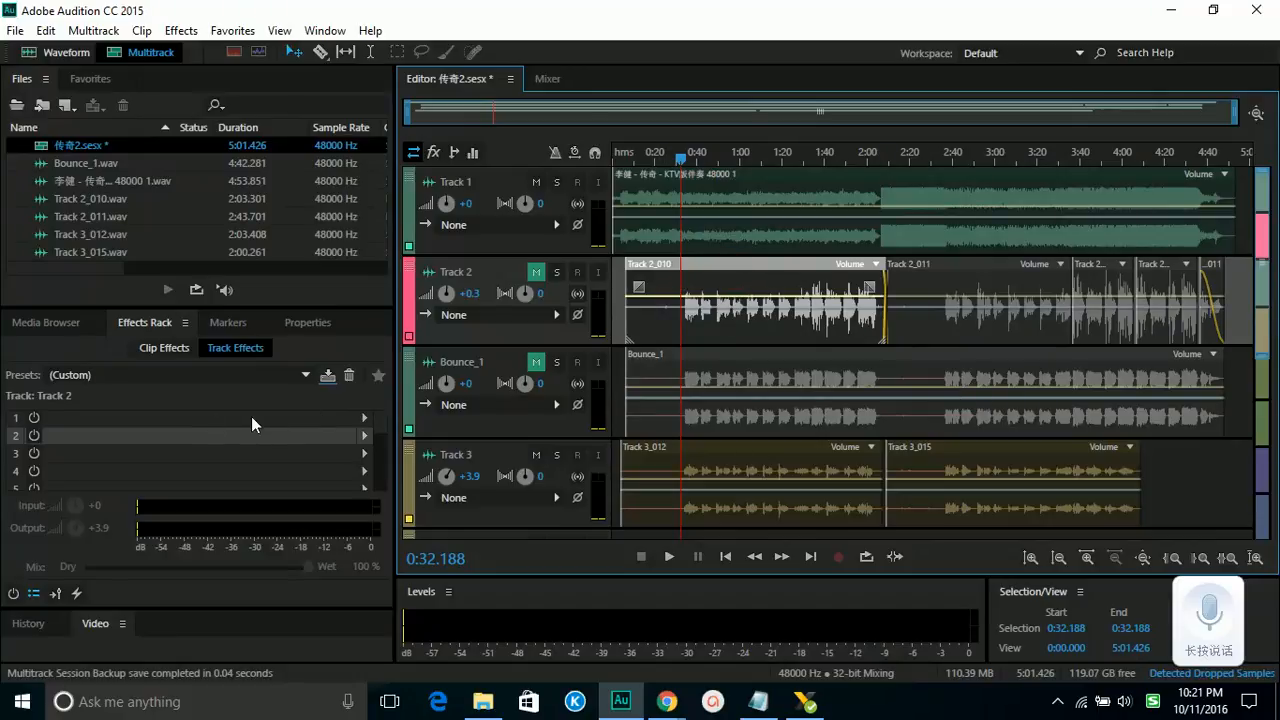
Step: Load the saved "hot_powerz voice 01" preset into Track 2's track effects rack
left_click(185, 418)
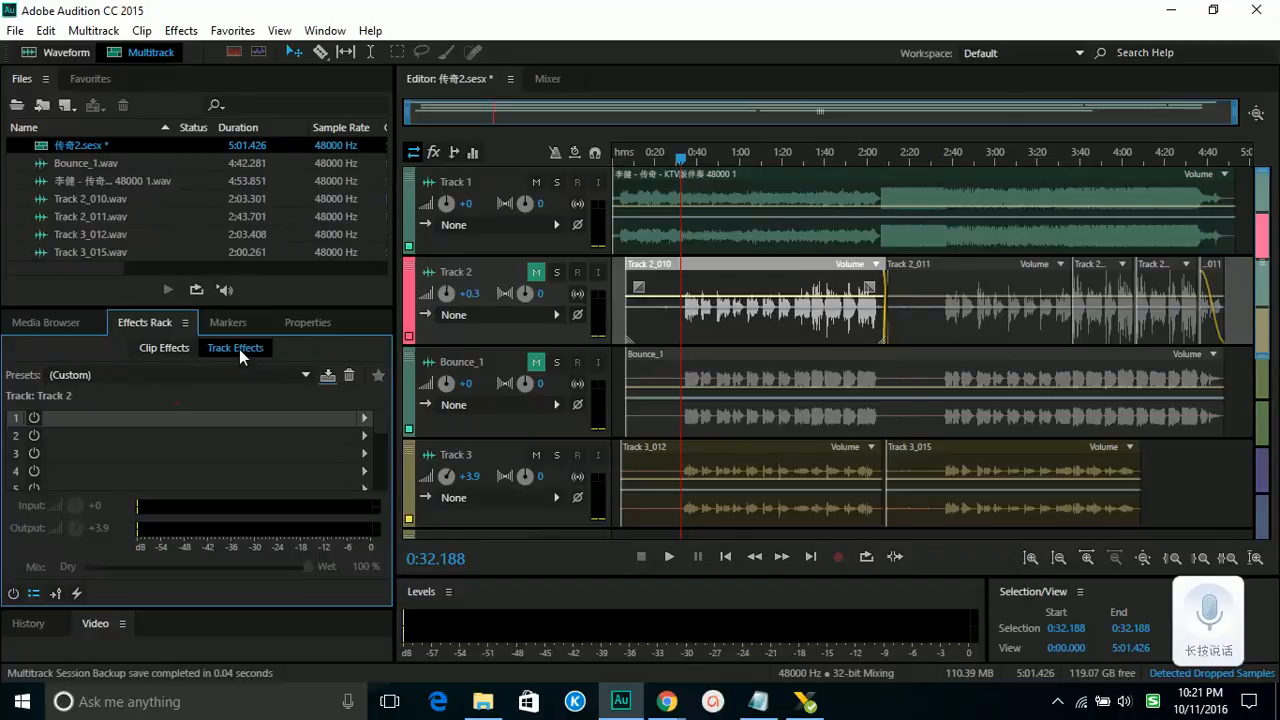
left_click(305, 378)
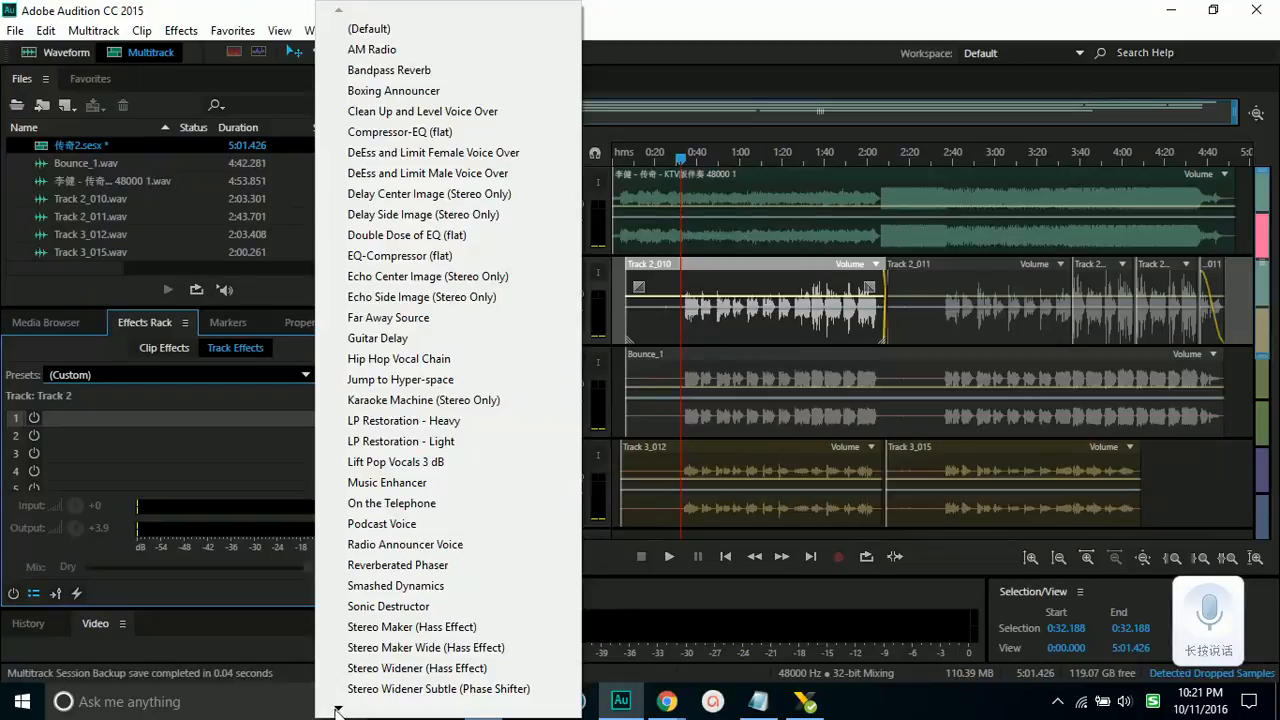
mouse_move(335, 711)
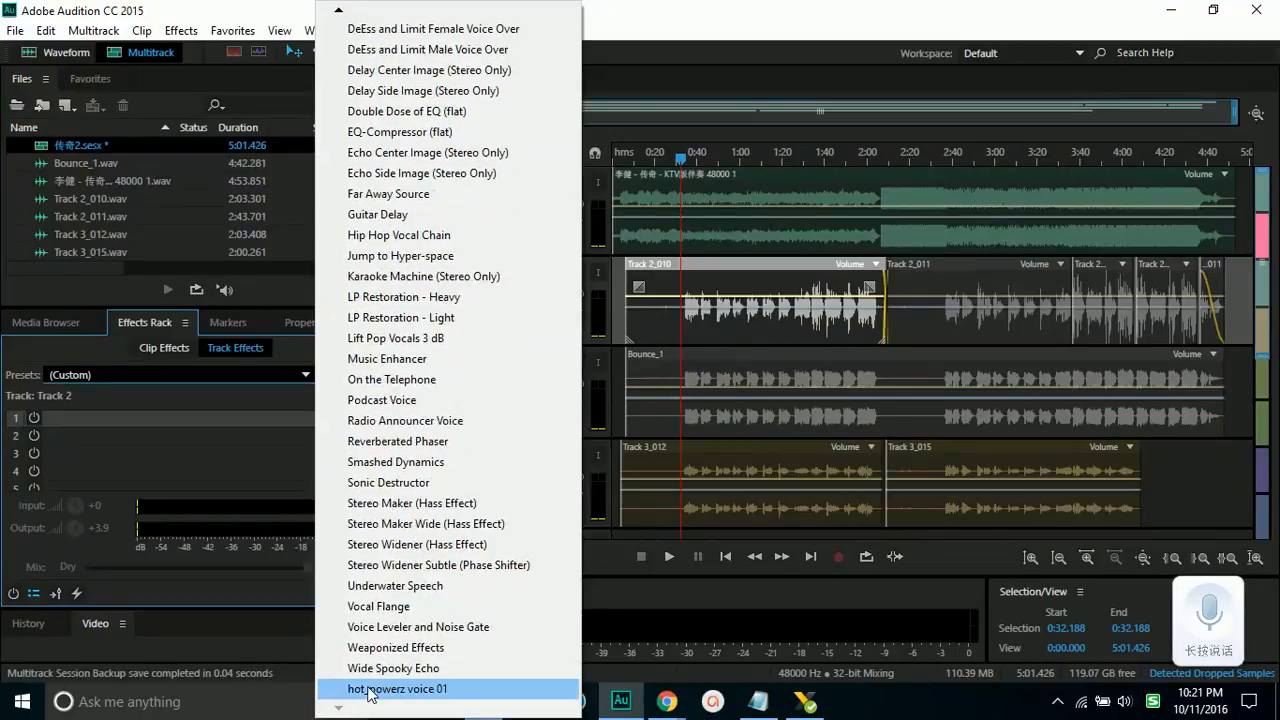
left_click(400, 690)
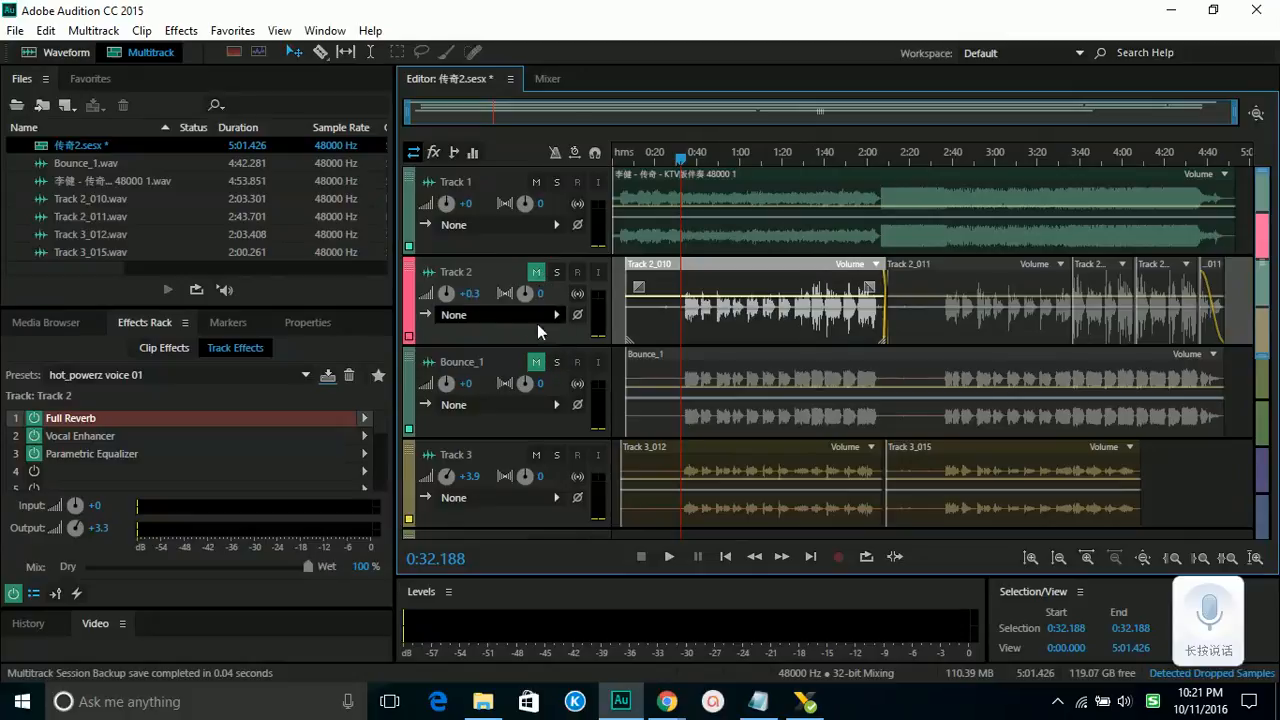
Step: Unmute Track 2, mute Track 3, and make Track 2 the active track
left_click(536, 273)
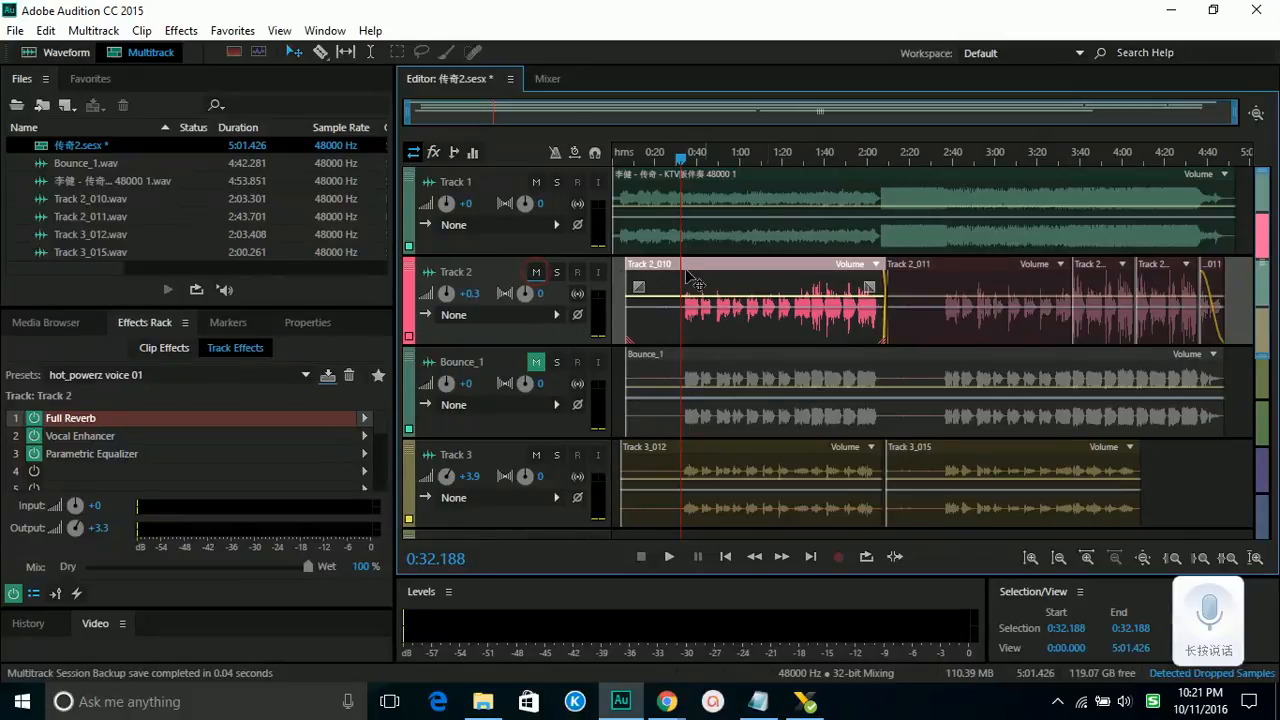
left_click(536, 455)
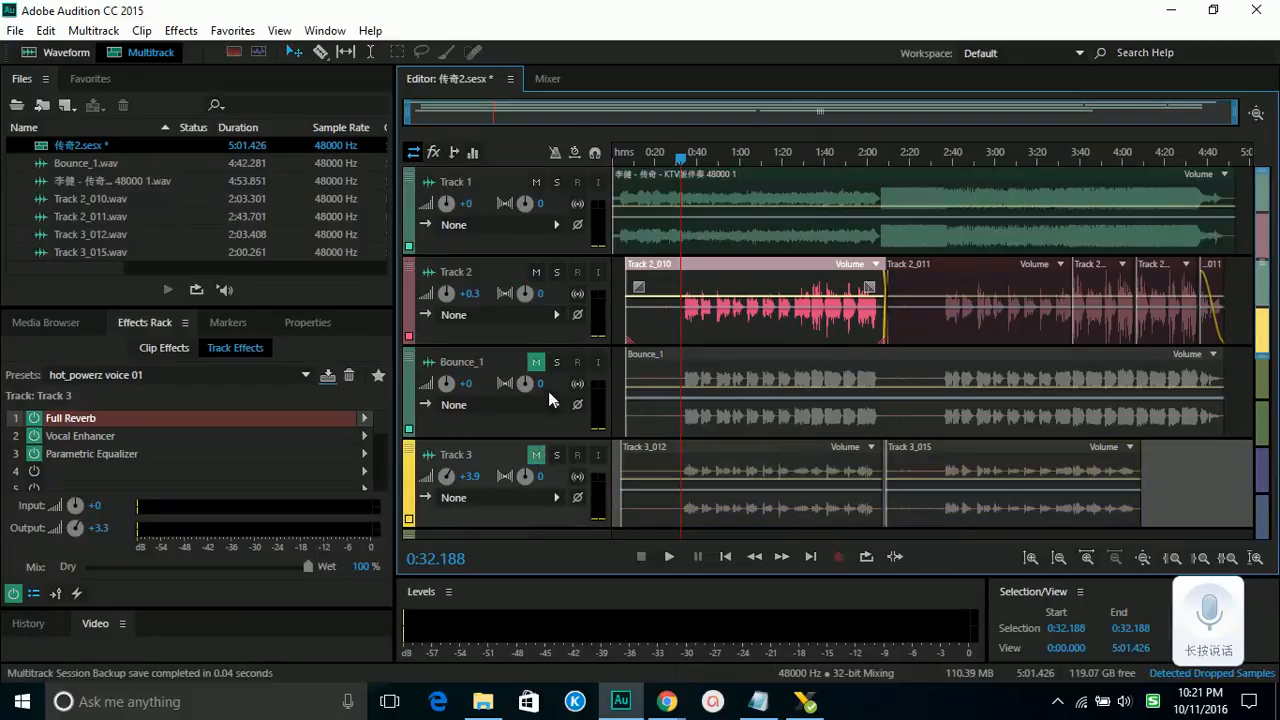
left_click(505, 178)
left_click(505, 178)
left_click(500, 273)
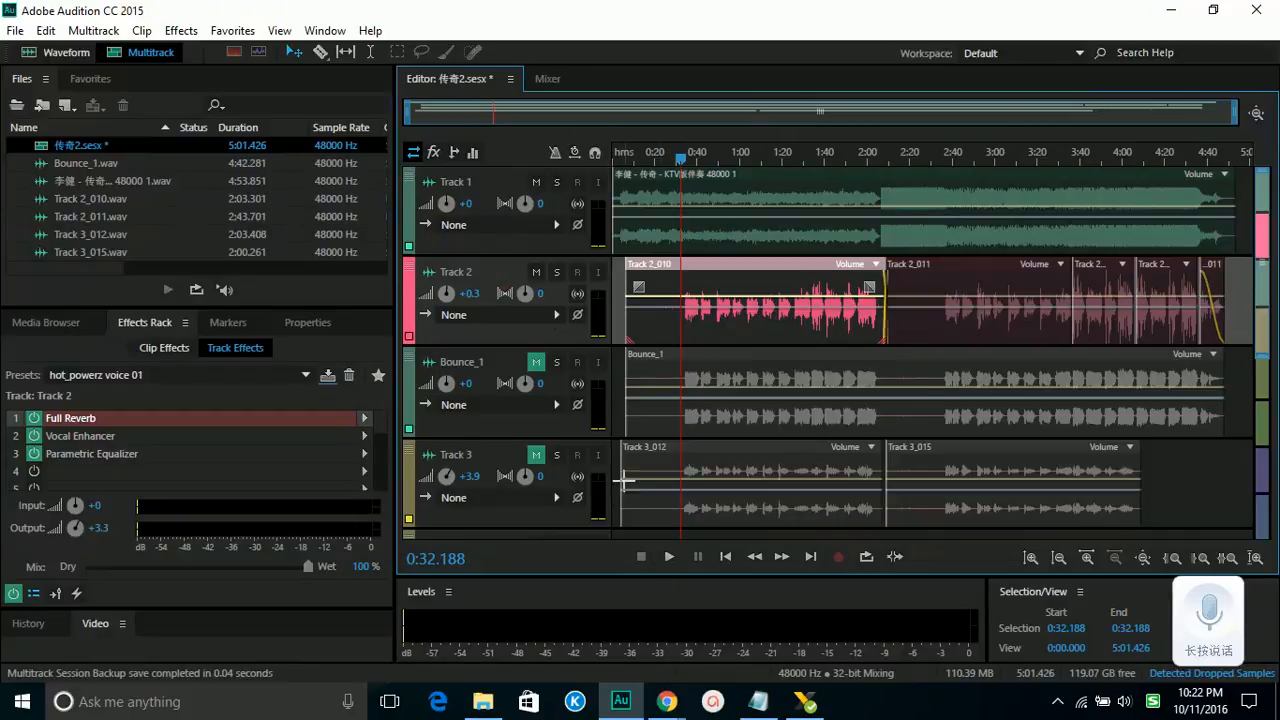
Step: Review the export settings for a multitrack mixdown of the entire session and close them without exporting
left_click(15, 30)
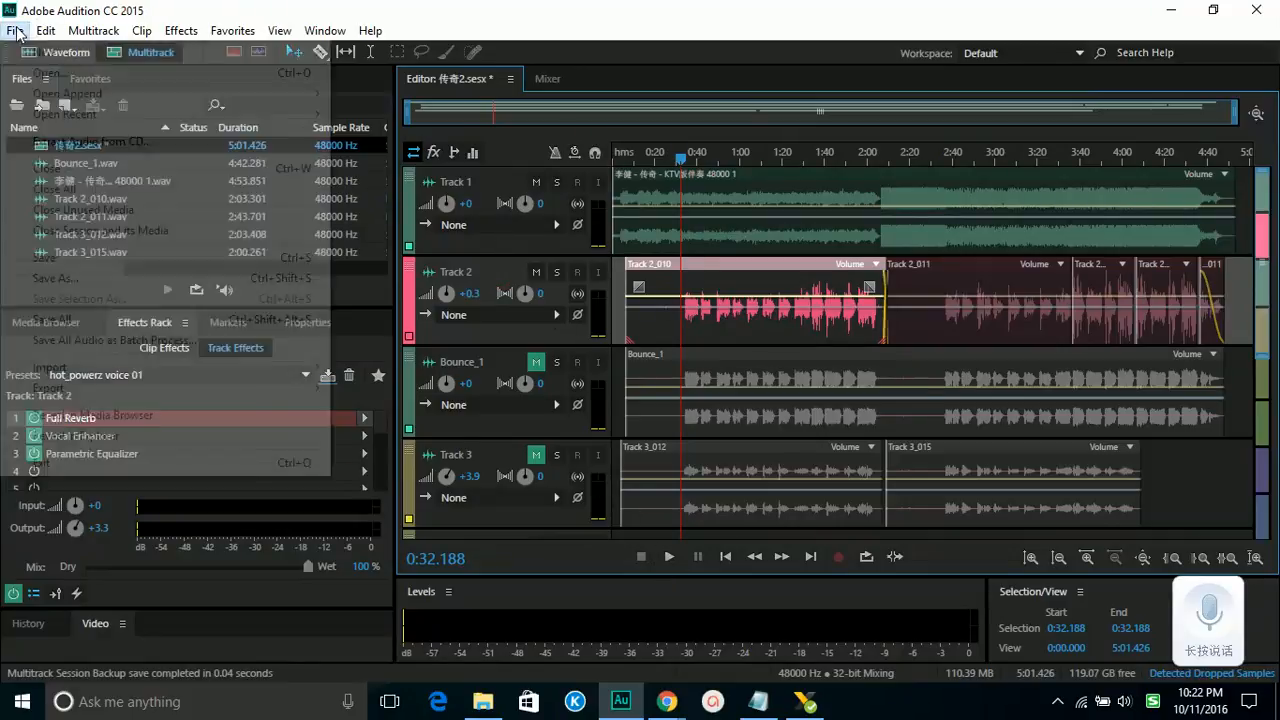
left_click(103, 388)
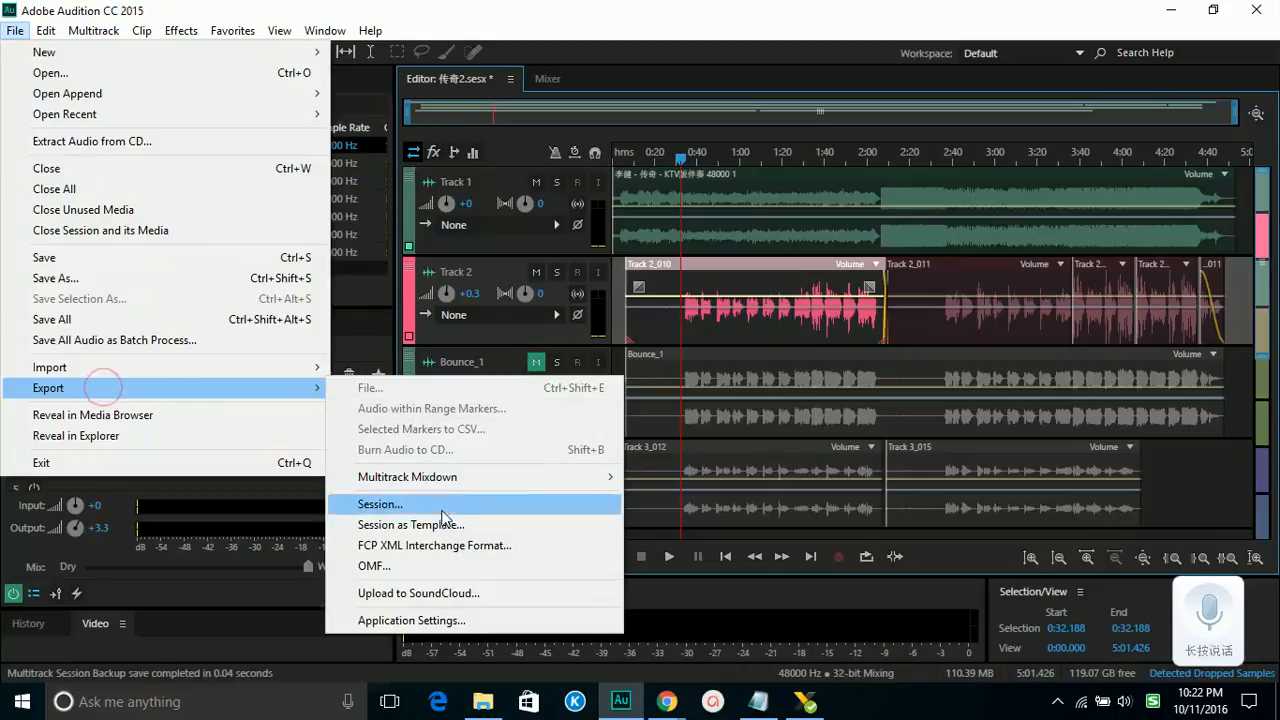
left_click(440, 477)
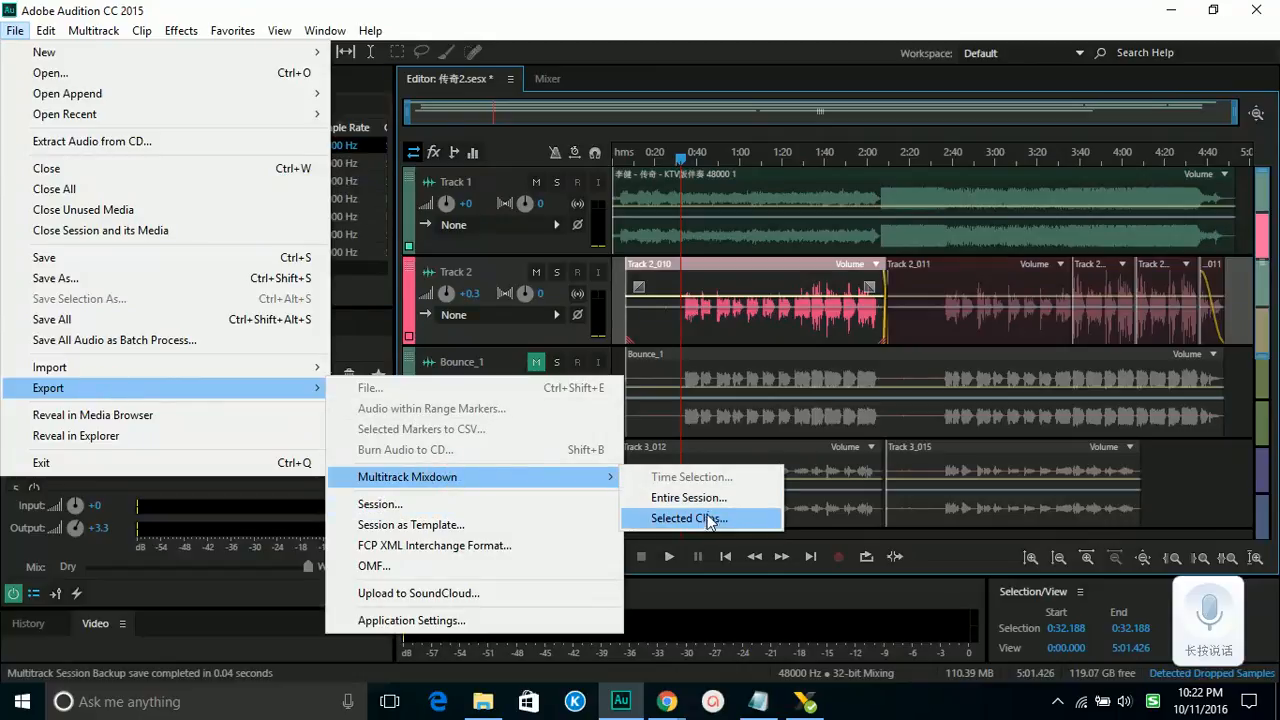
left_click(705, 498)
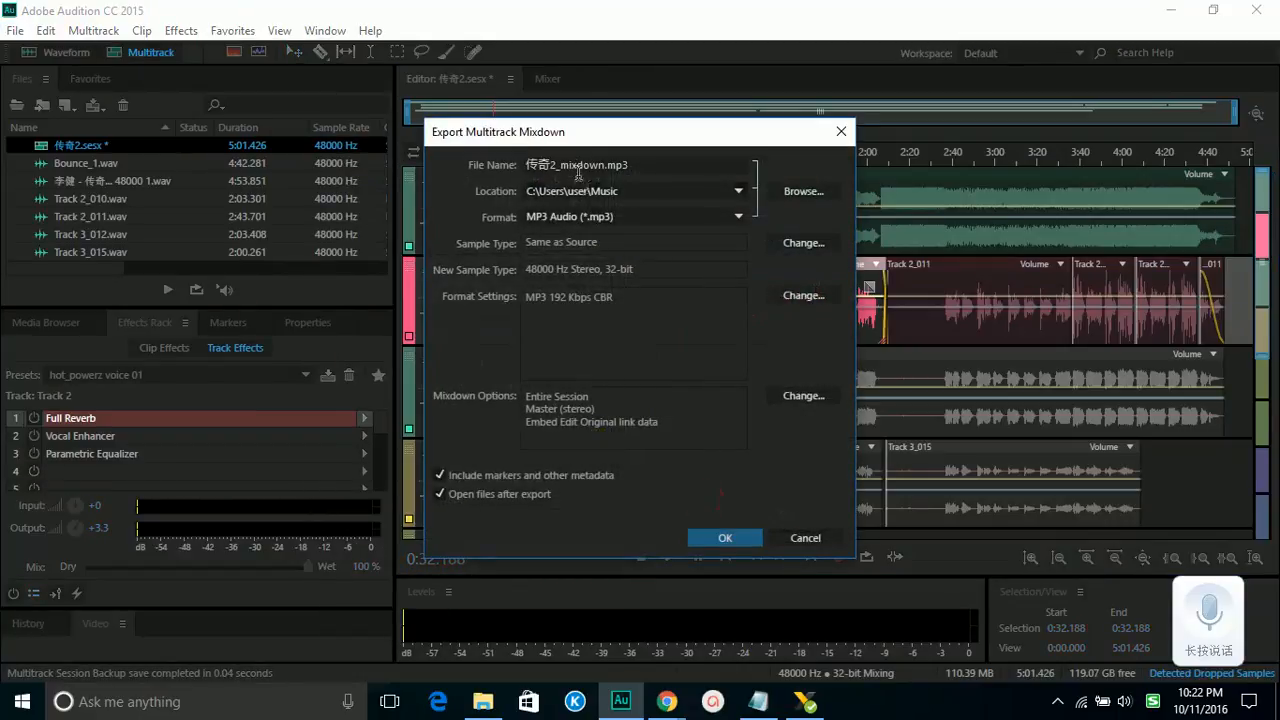
left_click(804, 537)
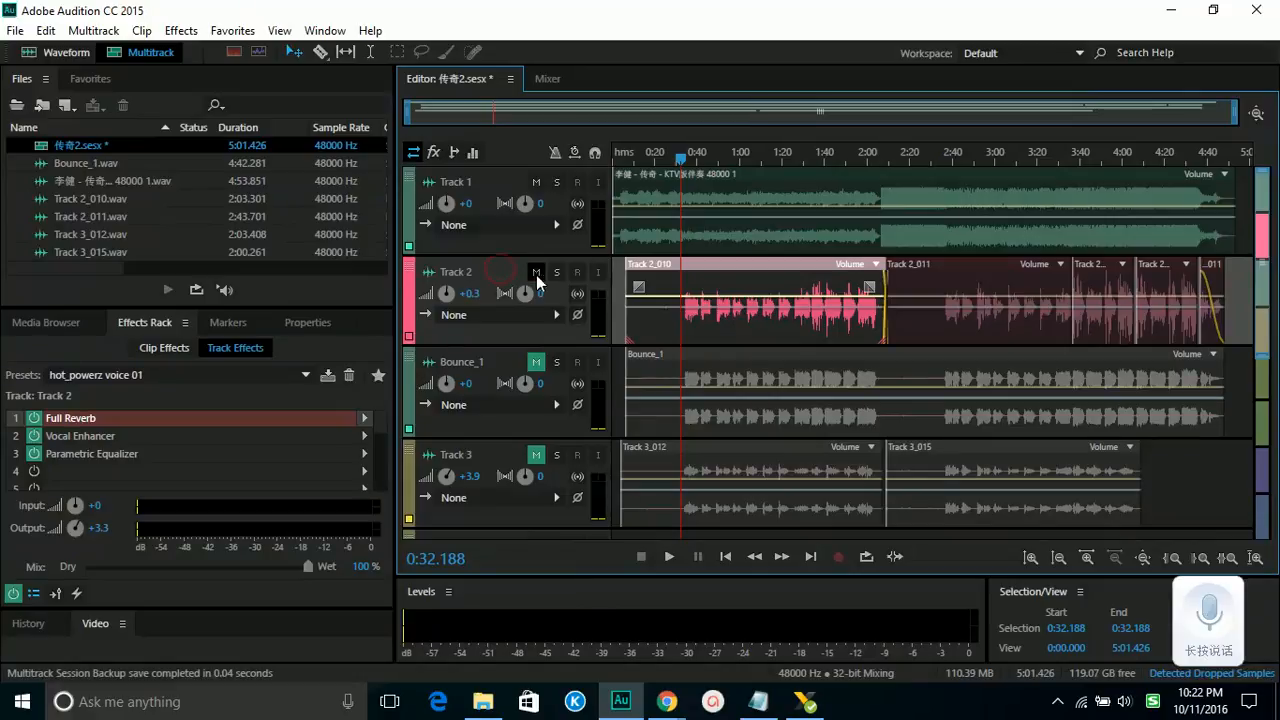
Step: Open Bounce_1's clip in the waveform editor
left_click(497, 363)
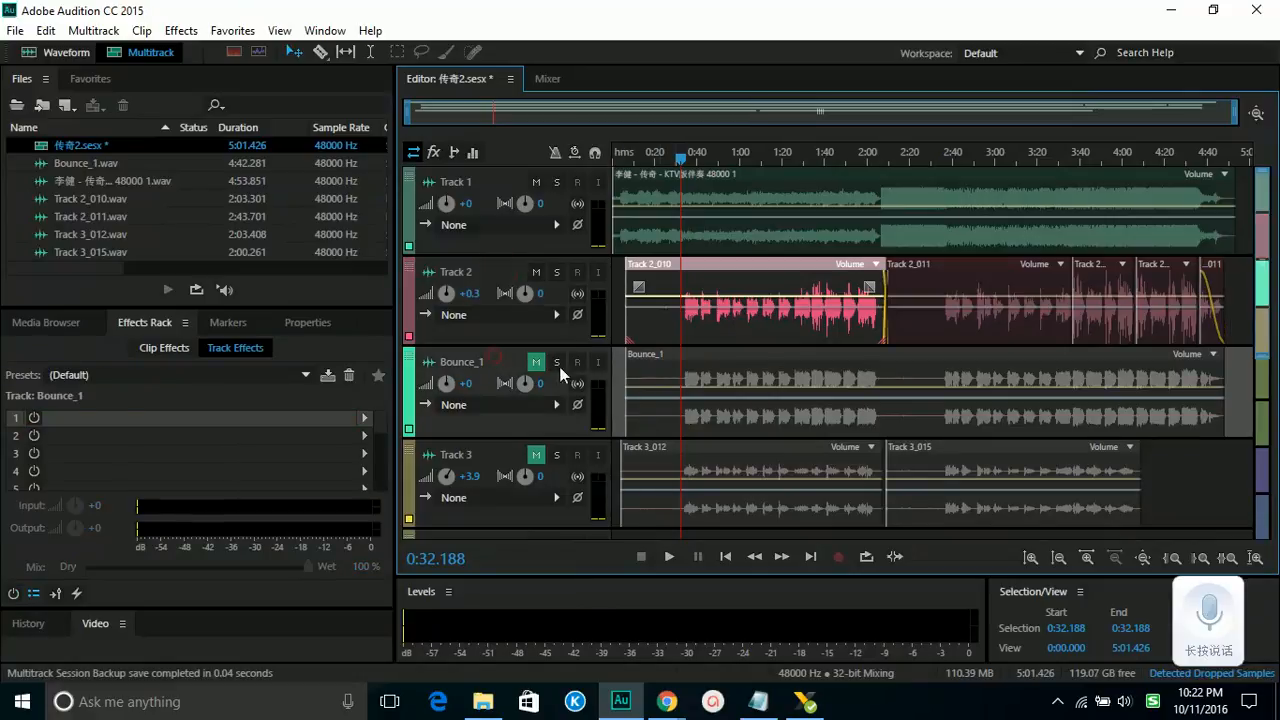
left_click(805, 368)
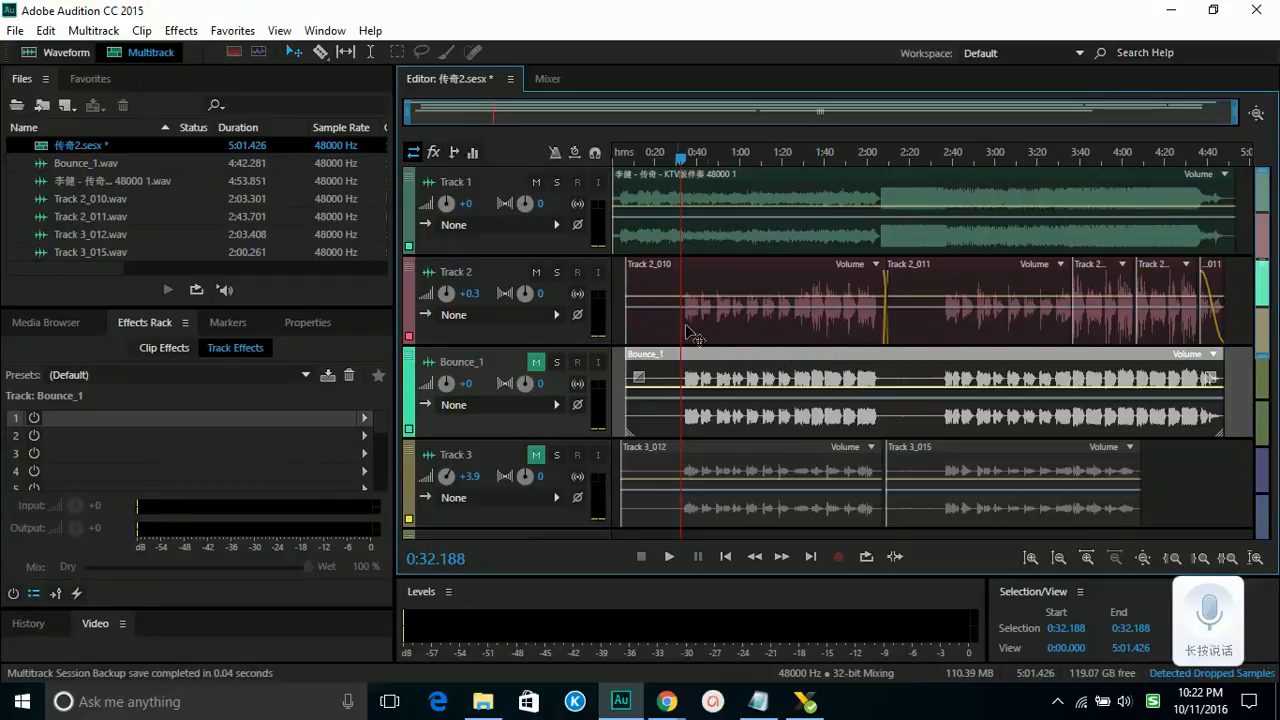
left_click(494, 277)
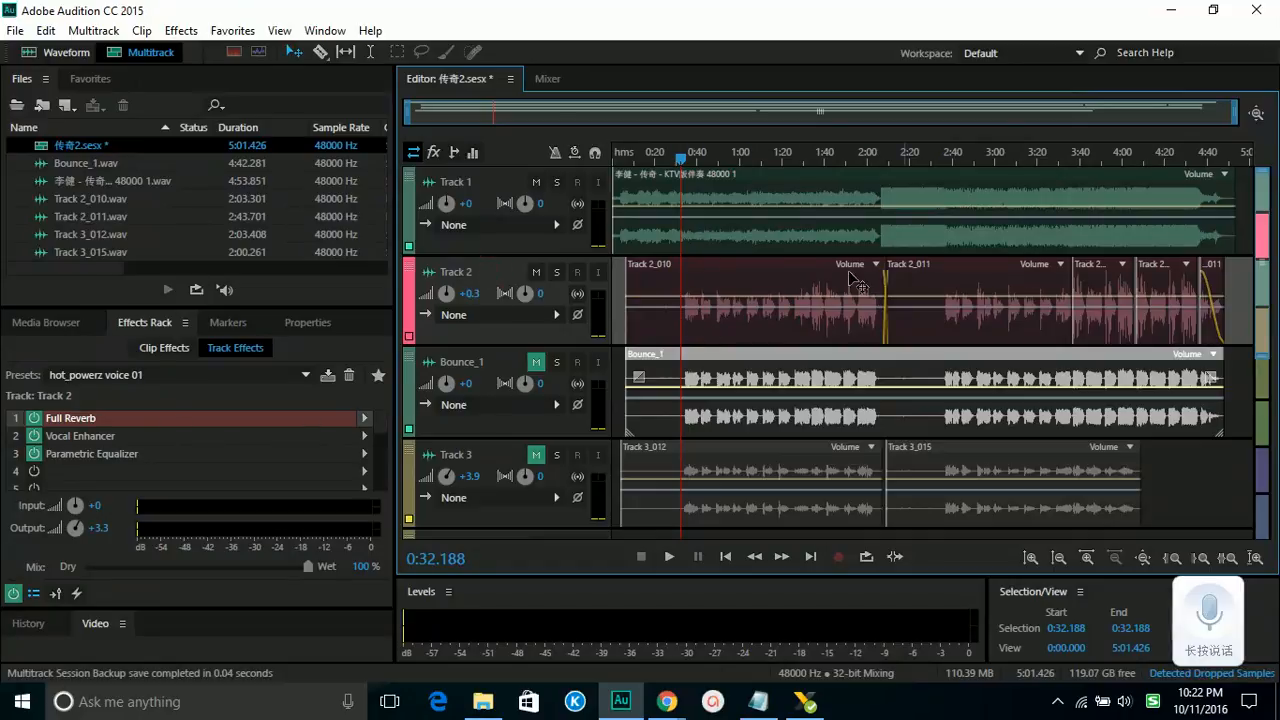
left_click(781, 368)
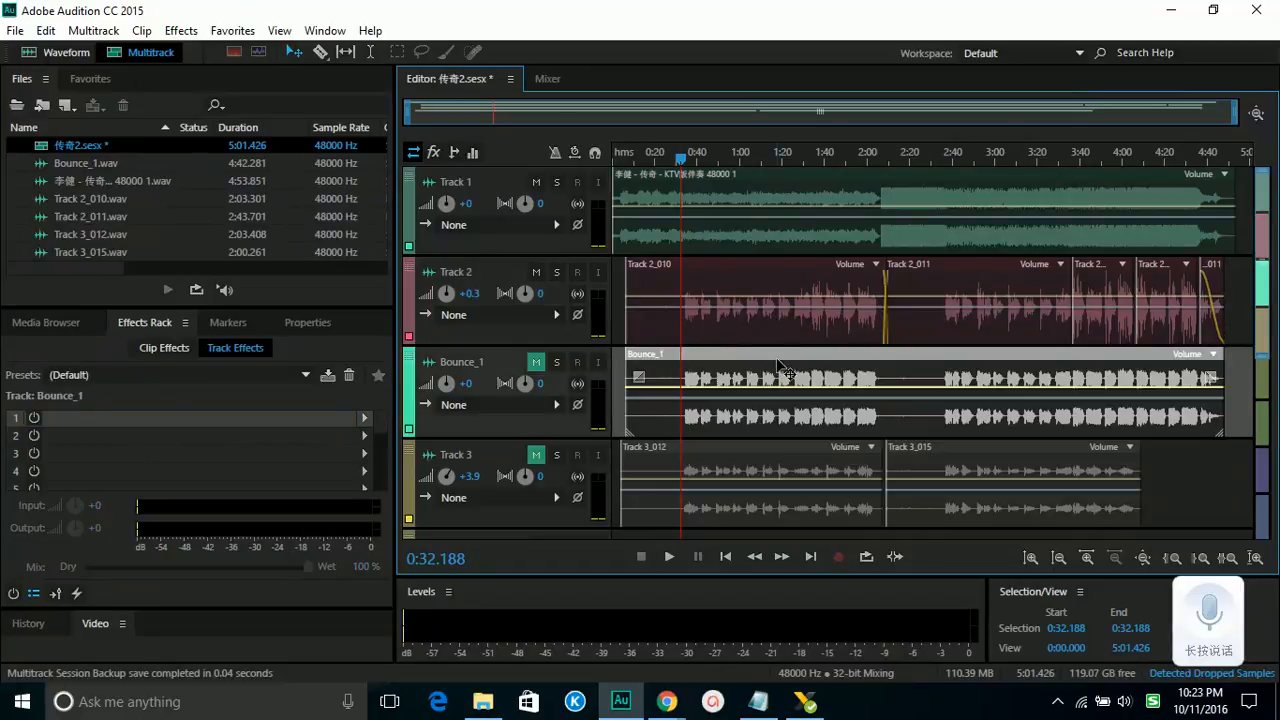
double_click(878, 360)
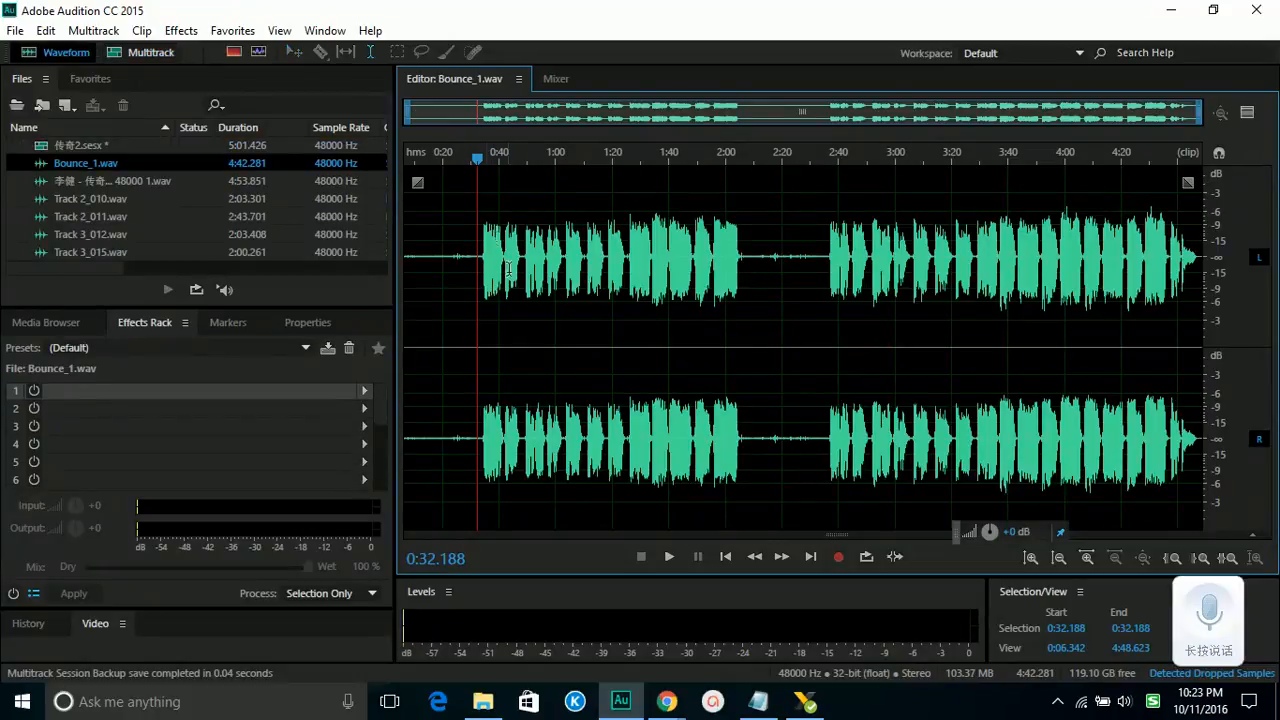
Step: Inspect Bounce_1's quiet passages before the first vocals and between the two vocal sections by selecting parts of them
mouse_move(483, 256)
left_mouse_down()
mouse_move(430, 263)
mouse_move(472, 256)
left_mouse_up()
left_click(457, 278)
left_click(437, 254)
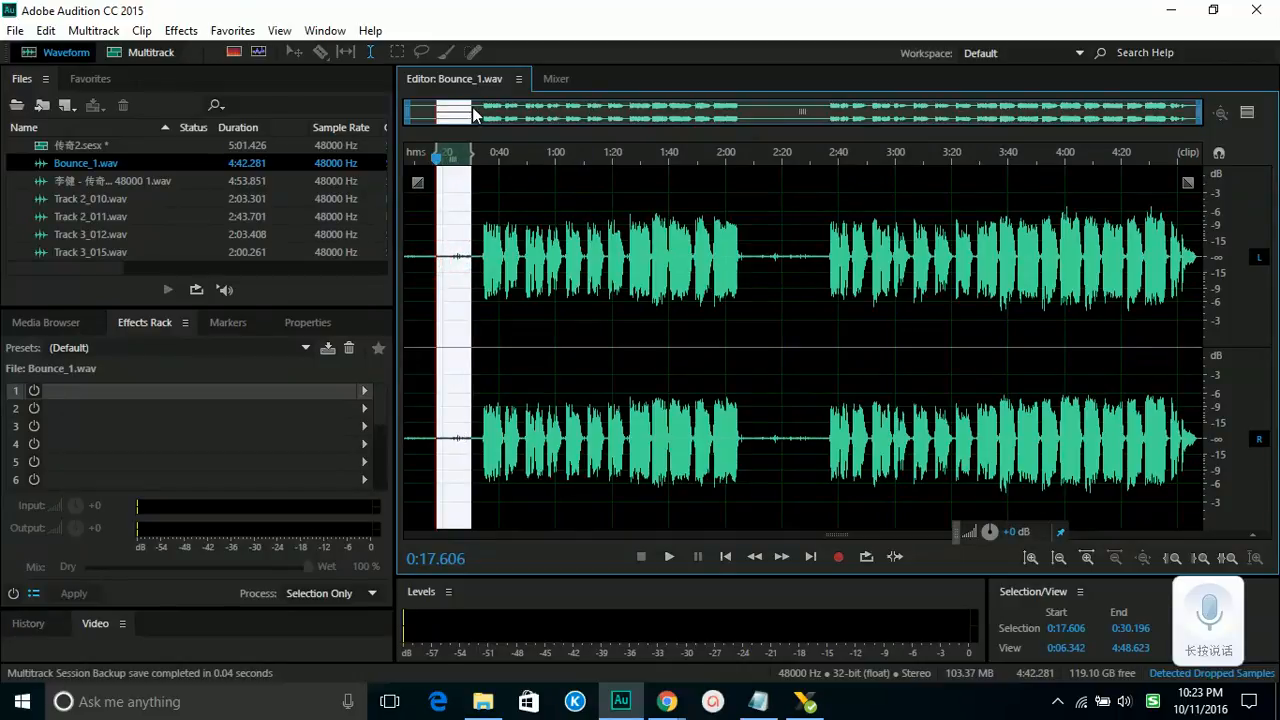
scroll(785, 114, "up", 5)
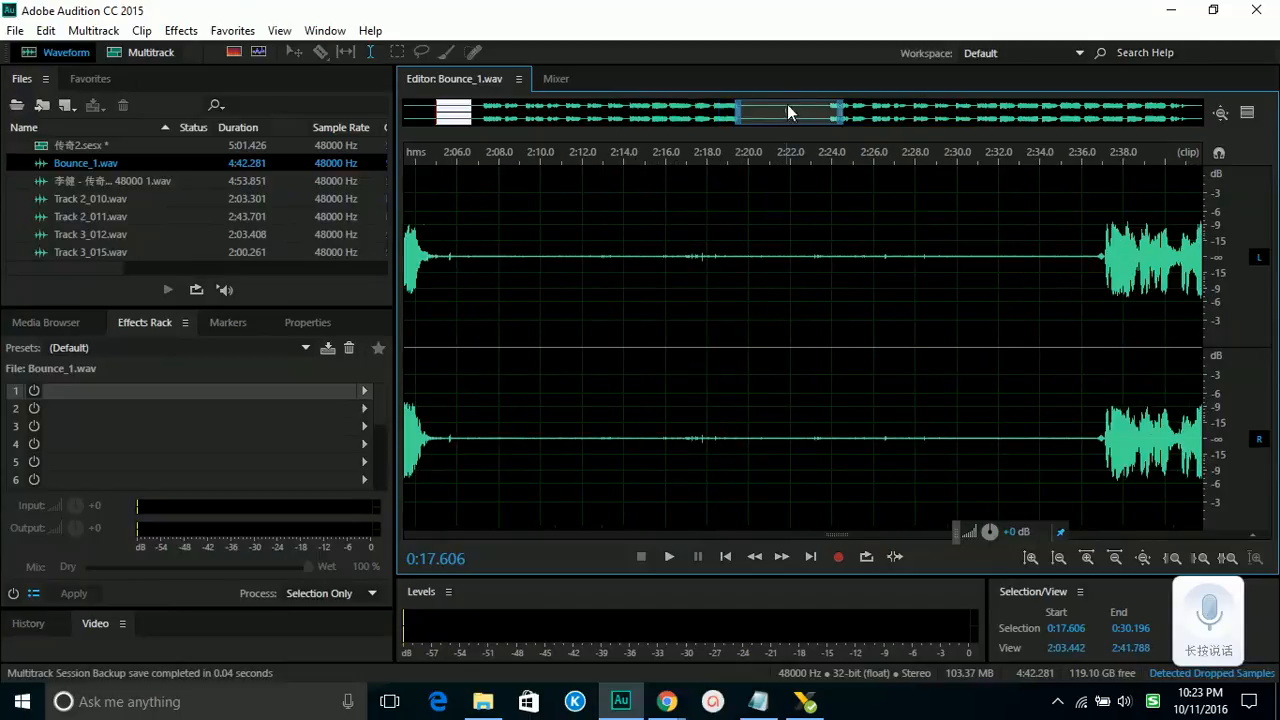
left_click_drag(651, 258, 920, 256)
left_click(922, 256)
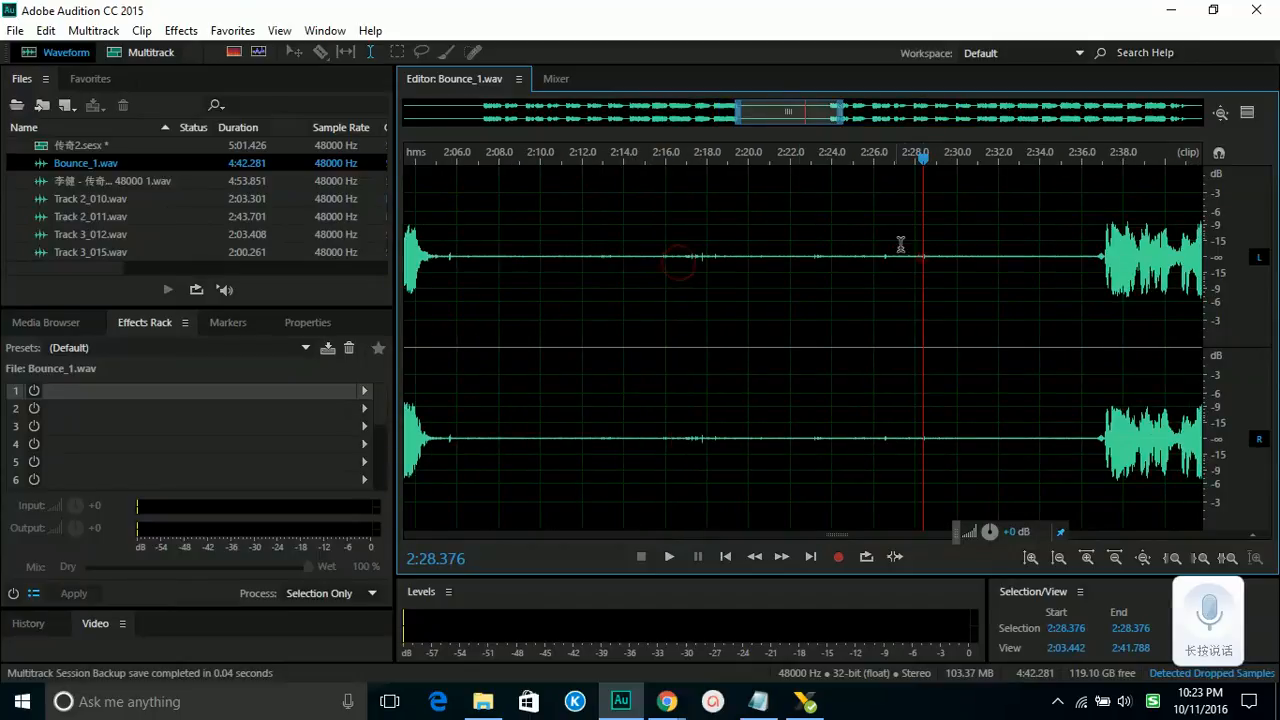
Step: Examine the quiet intro of Bounce_1 closely by selecting several stretches ahead of the first vocals
left_click_drag(773, 127, 457, 127)
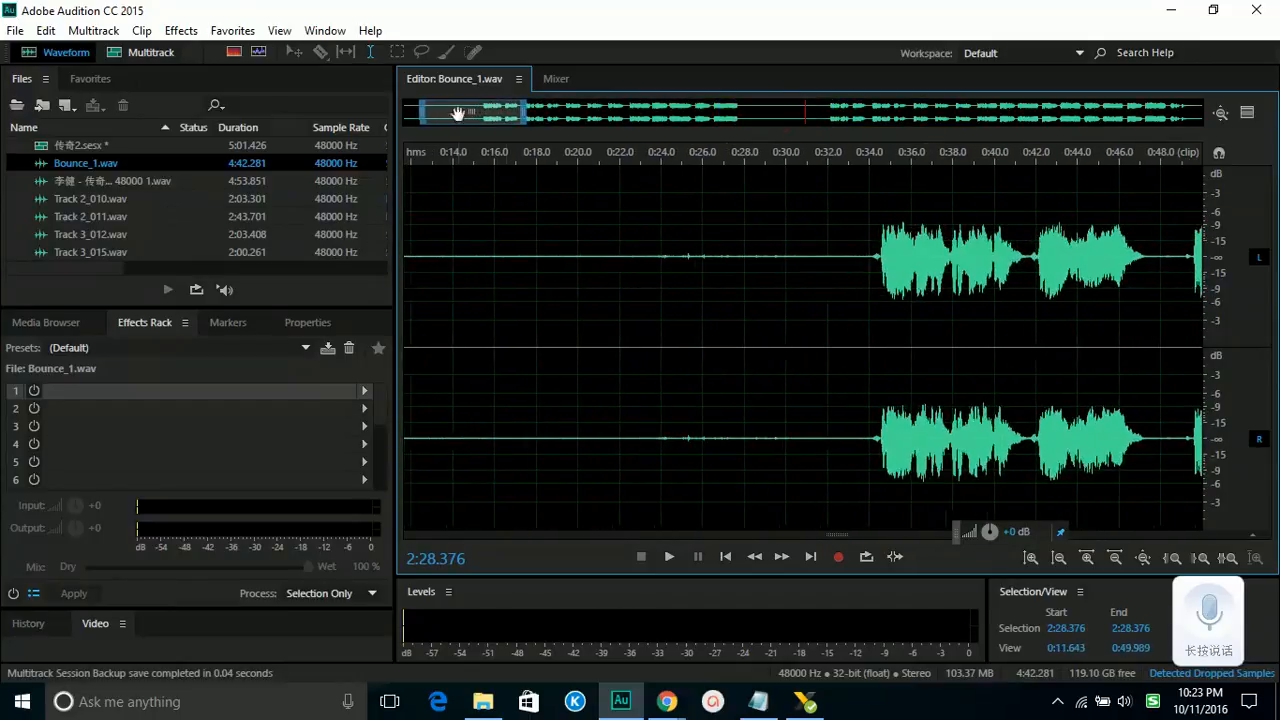
left_click_drag(530, 246, 786, 264)
left_click(498, 272)
left_click(797, 268)
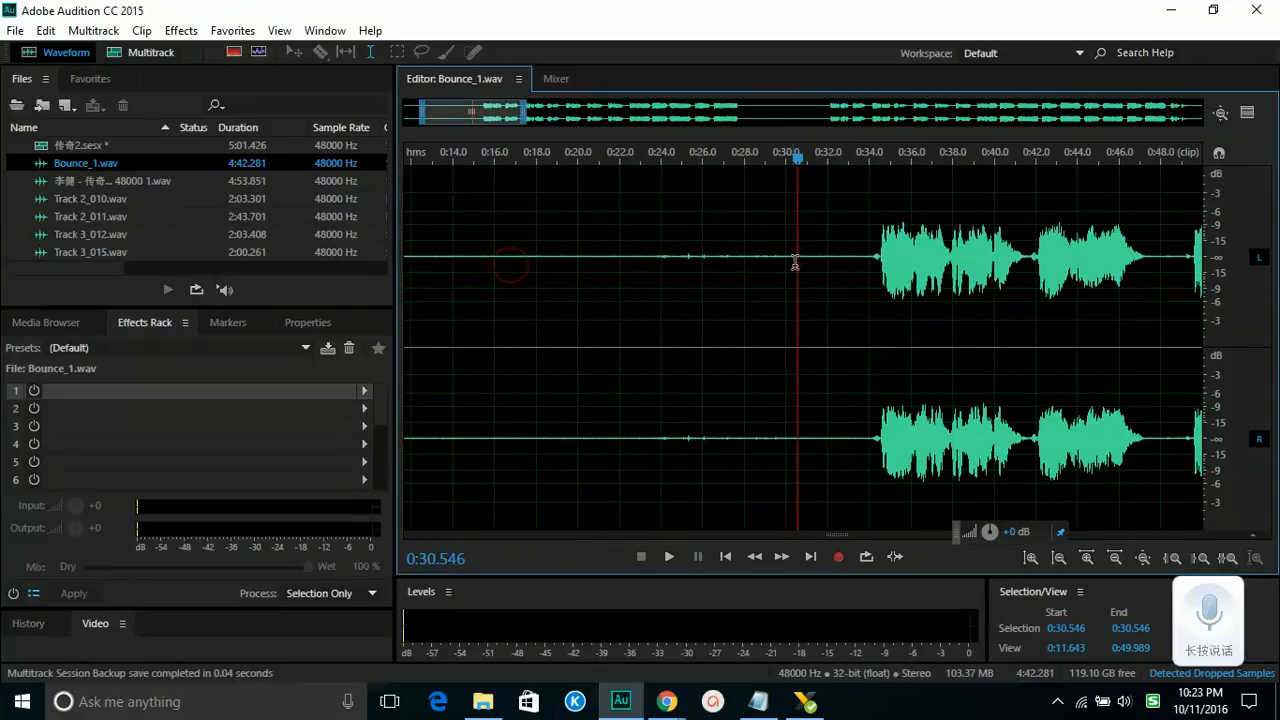
left_click(516, 80)
left_click(446, 81)
left_click(571, 363)
left_click_drag(571, 363, 720, 363)
left_click(769, 363)
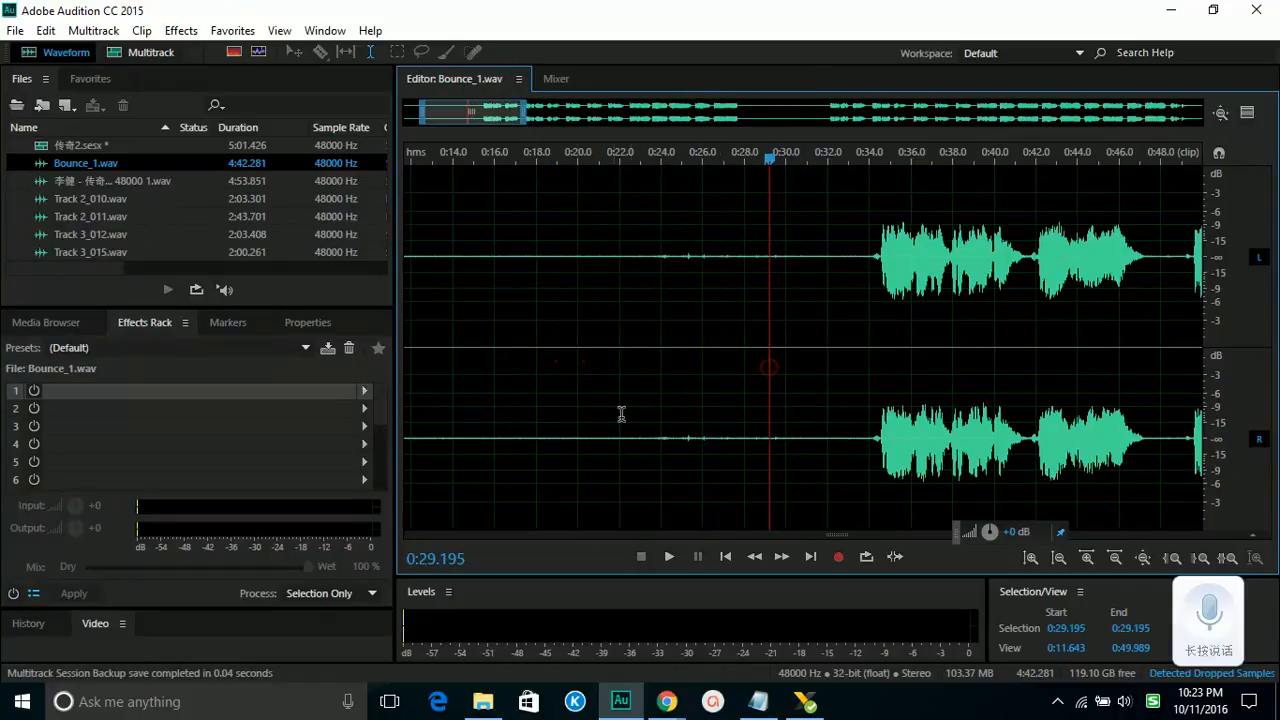
left_click_drag(561, 427, 706, 406)
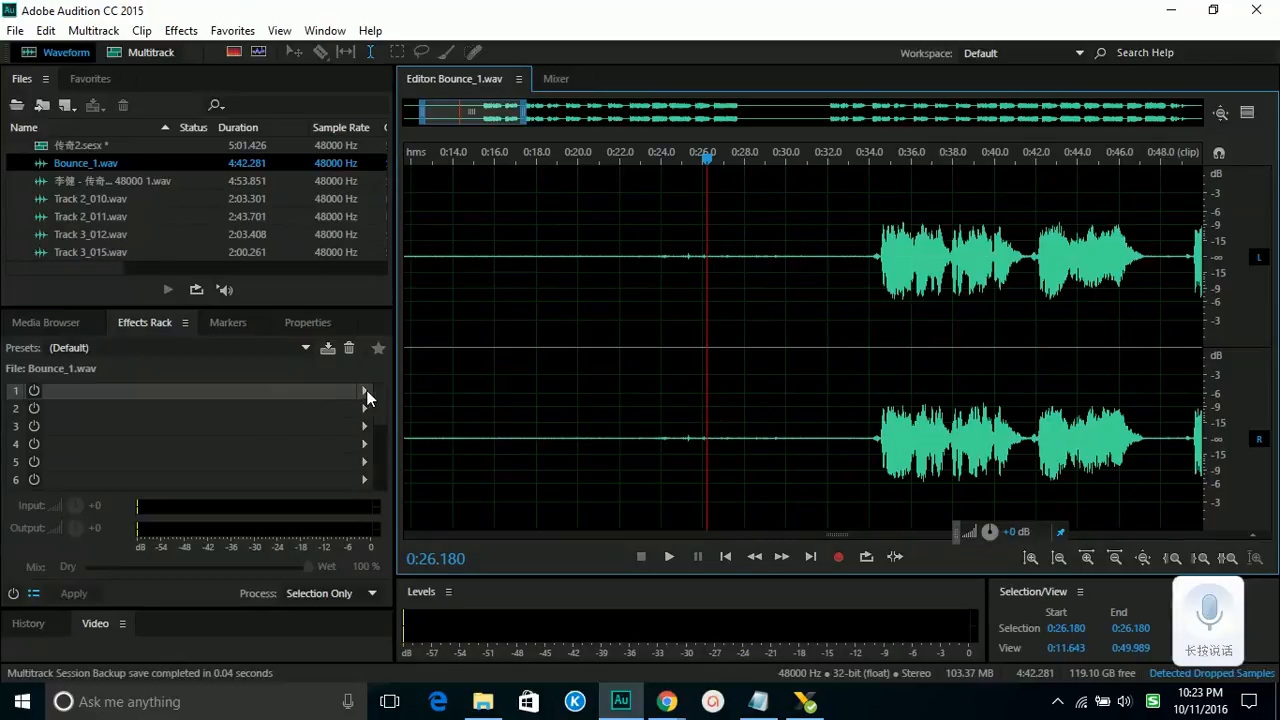
left_click(190, 32)
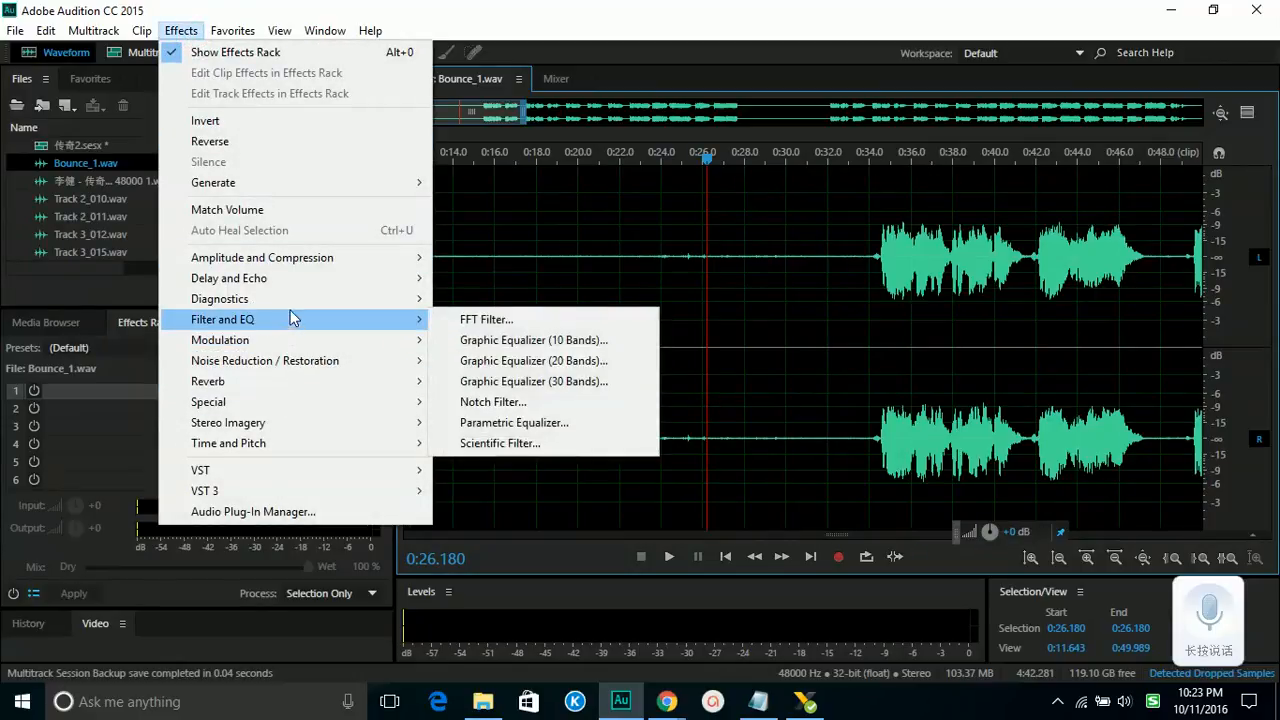
mouse_move(297, 293)
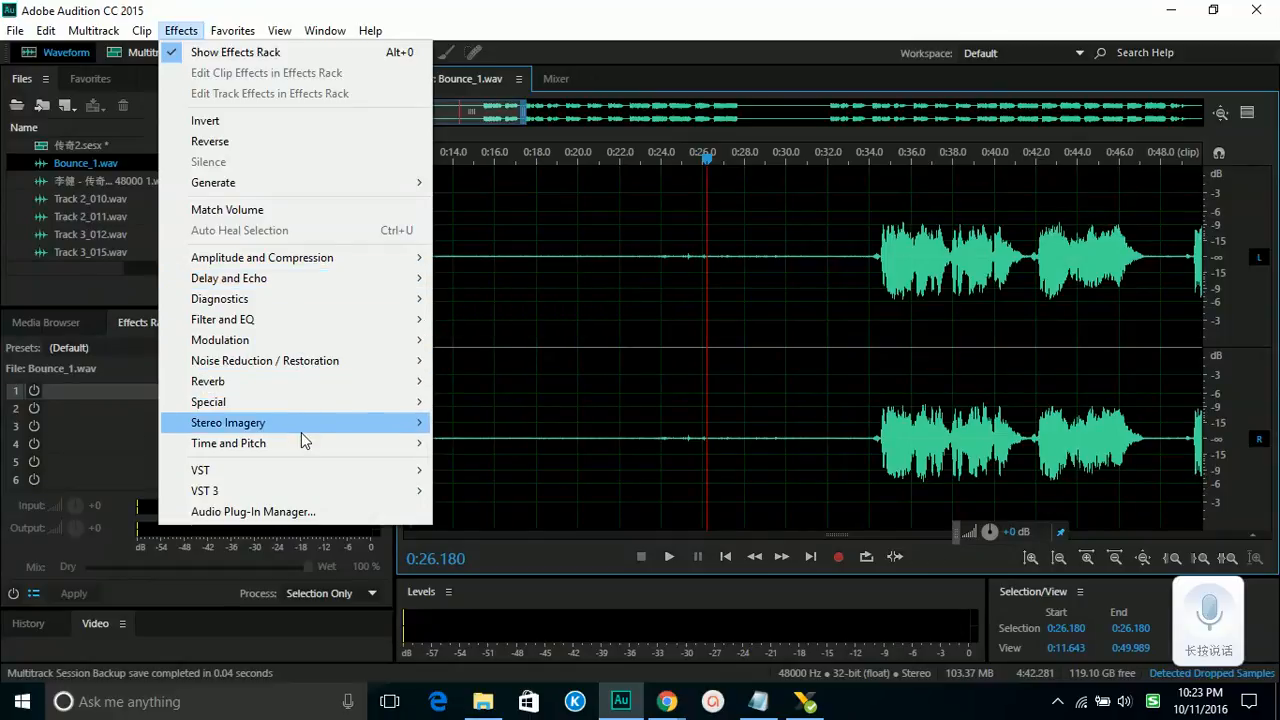
mouse_move(234, 30)
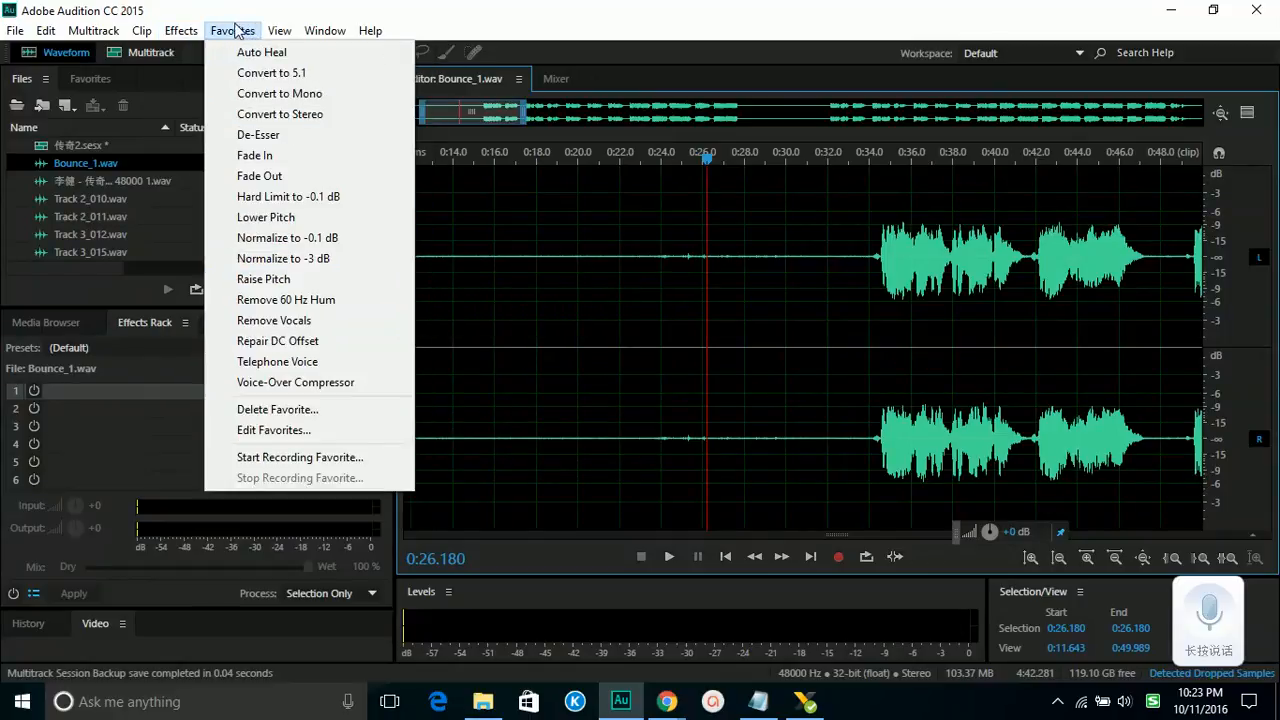
mouse_move(185, 30)
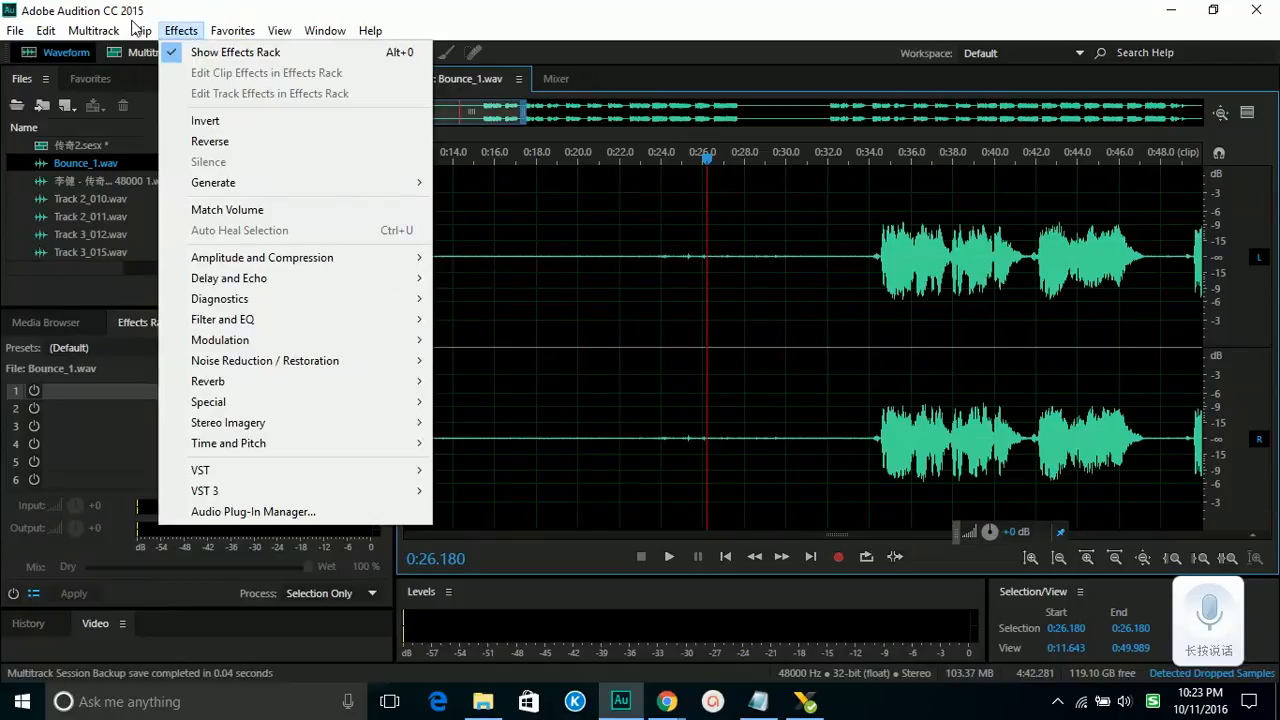
mouse_move(139, 33)
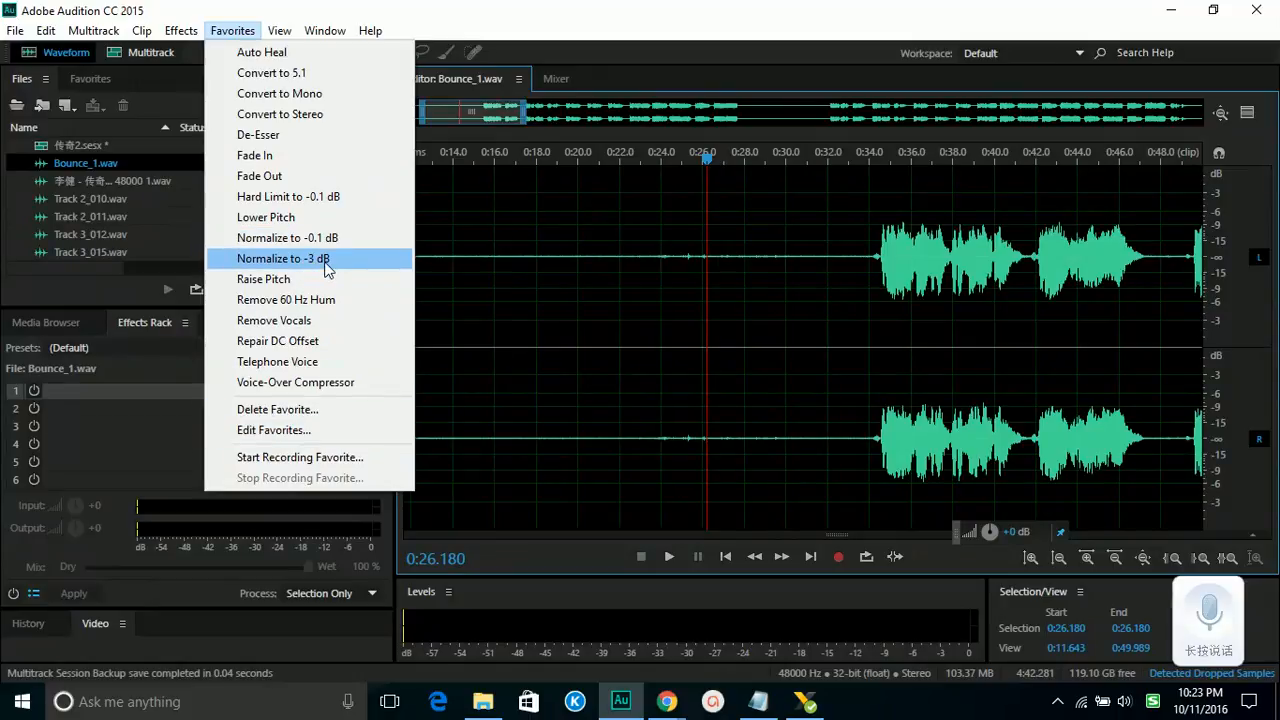
left_click(676, 286)
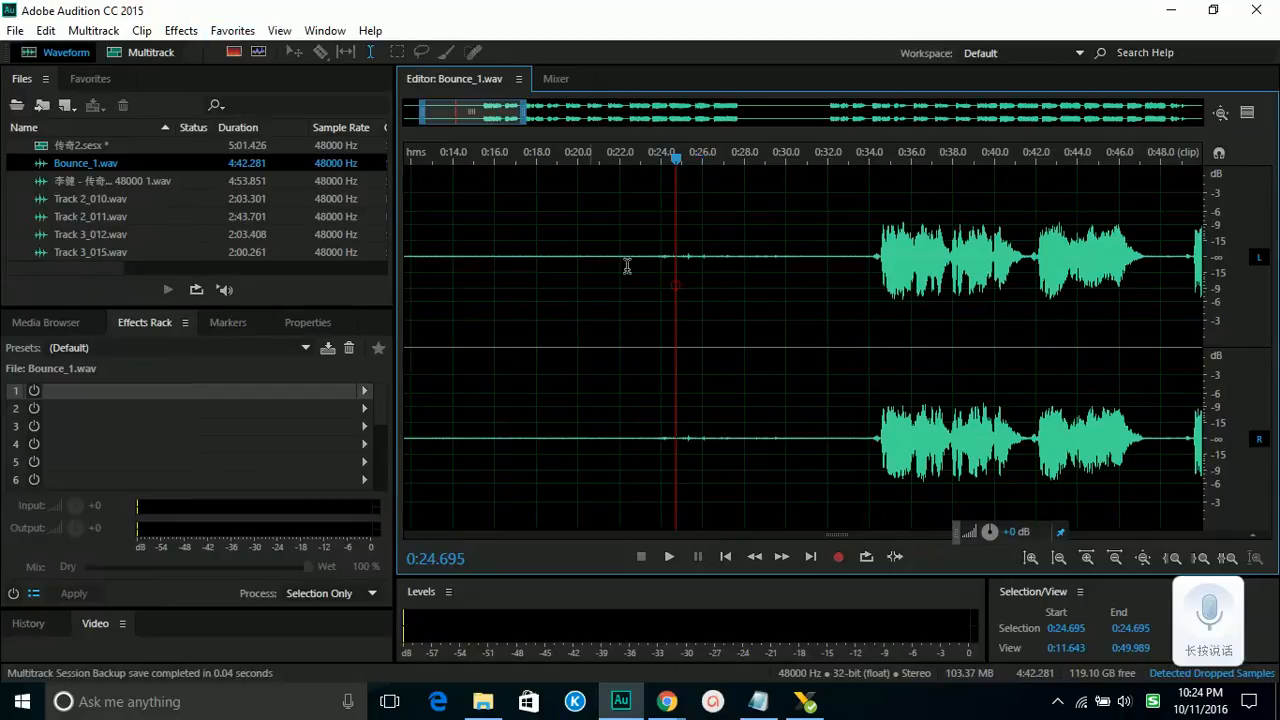
left_click_drag(474, 238, 716, 246)
left_click(759, 249)
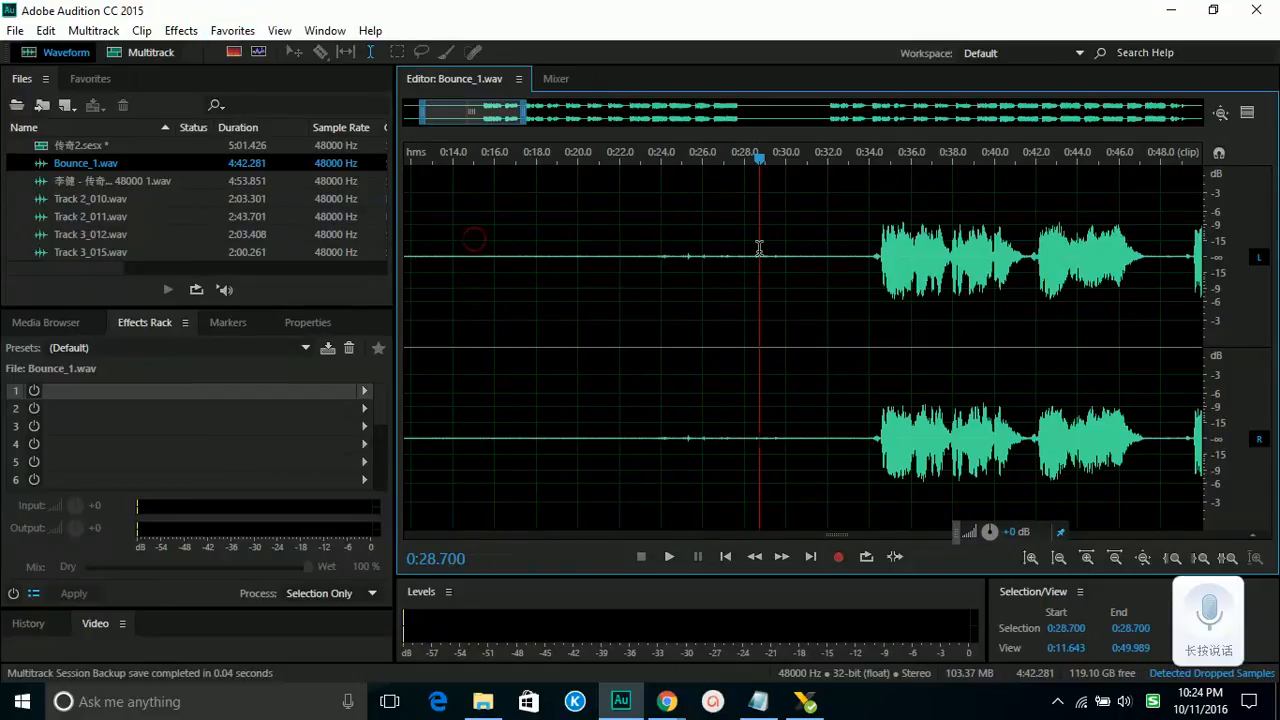
Step: Return to the 传奇2.sesx multitrack session and select Track 2
left_click(518, 82)
left_click(585, 220)
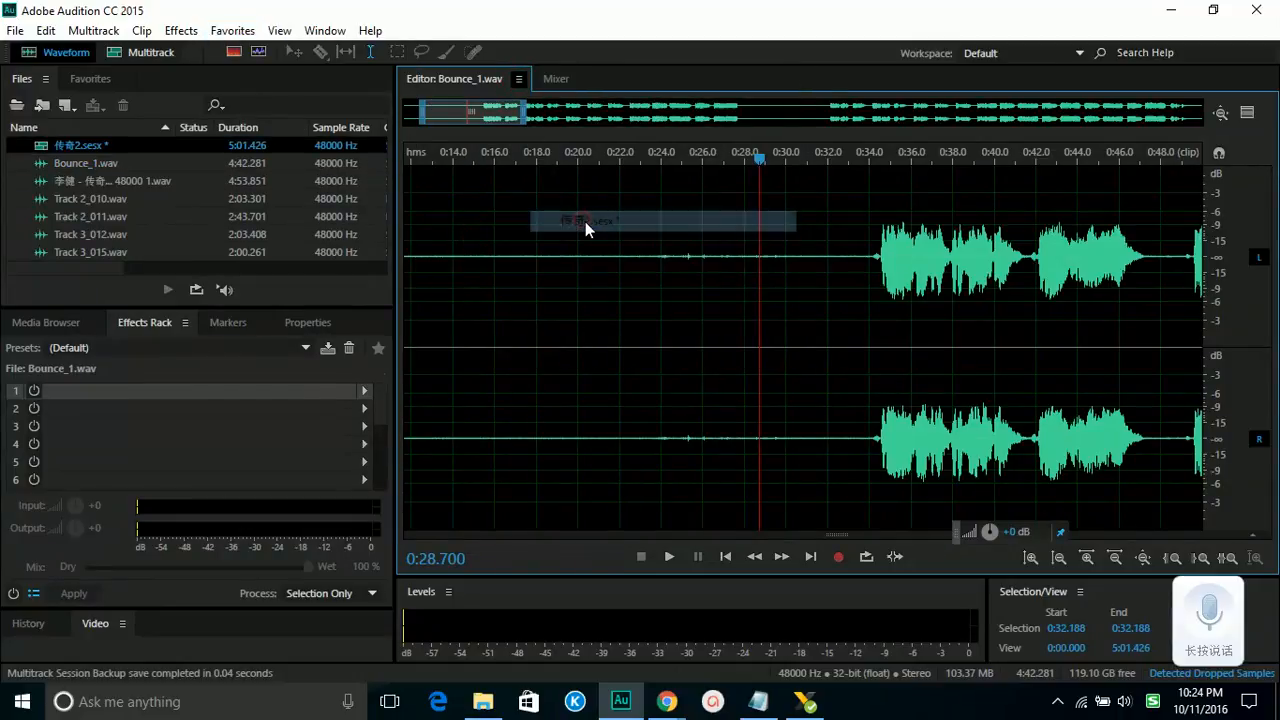
left_click(489, 268)
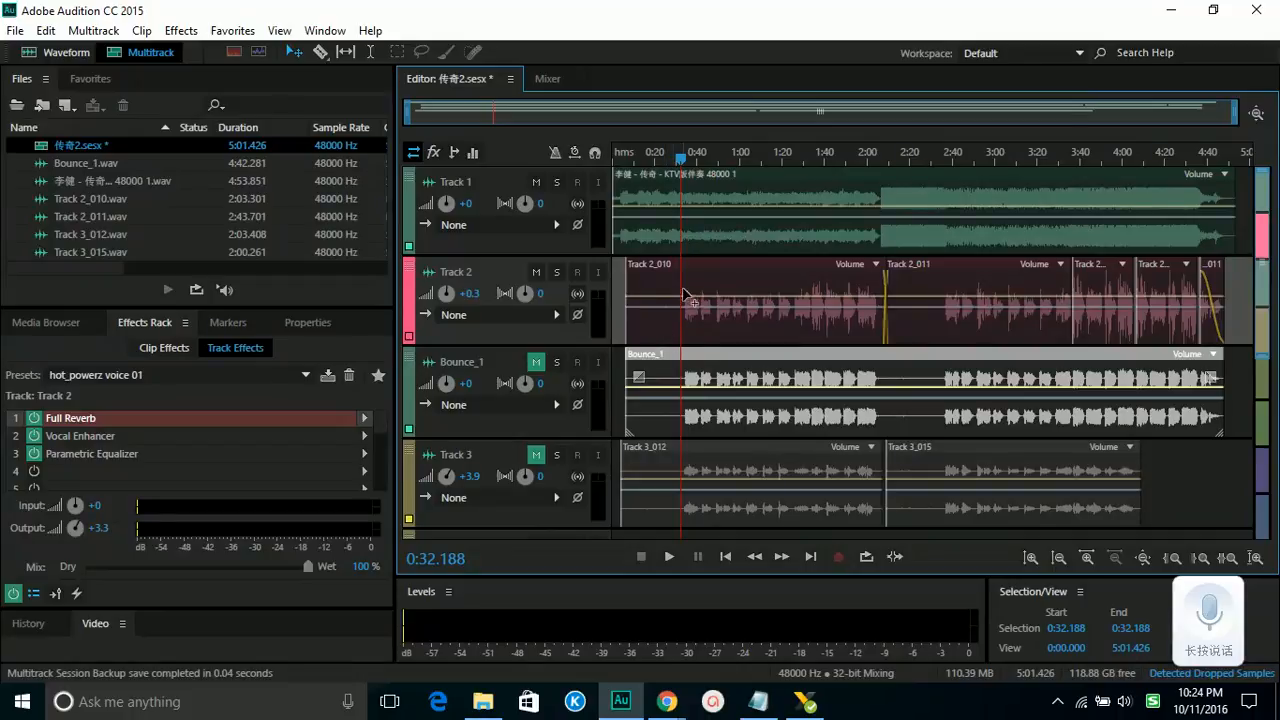
left_click(196, 437)
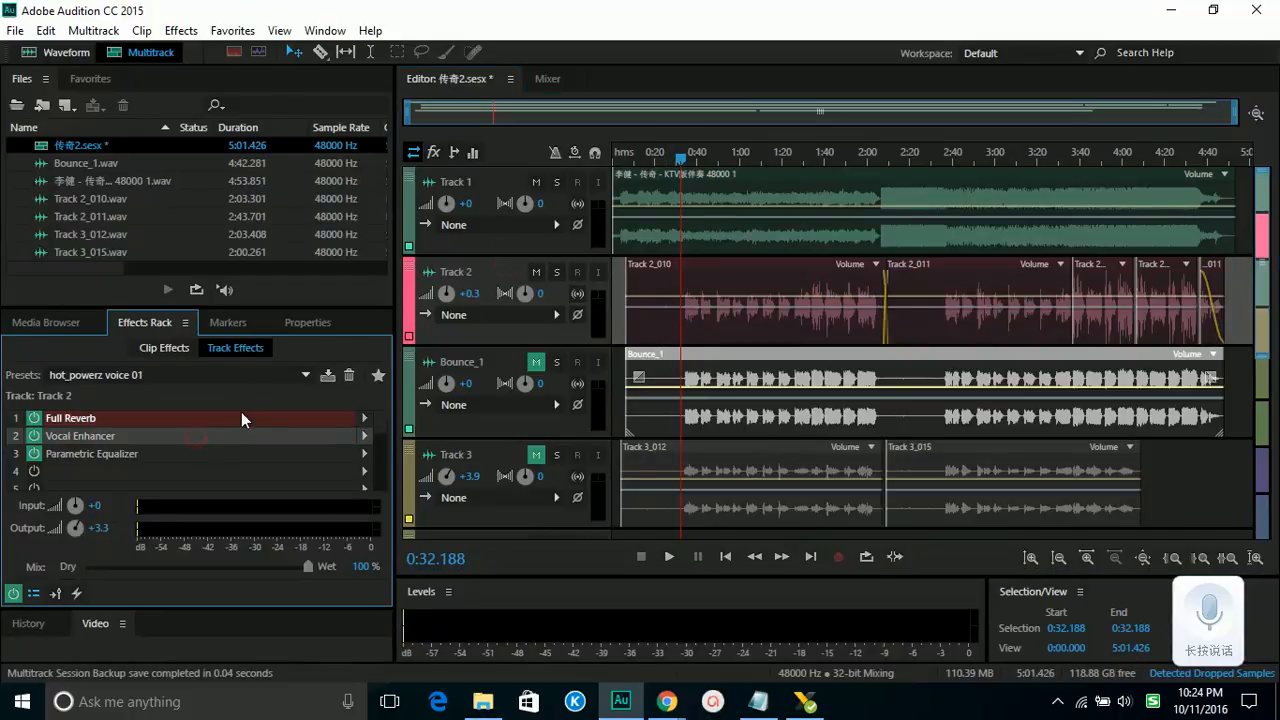
left_click(299, 374)
left_click(297, 372)
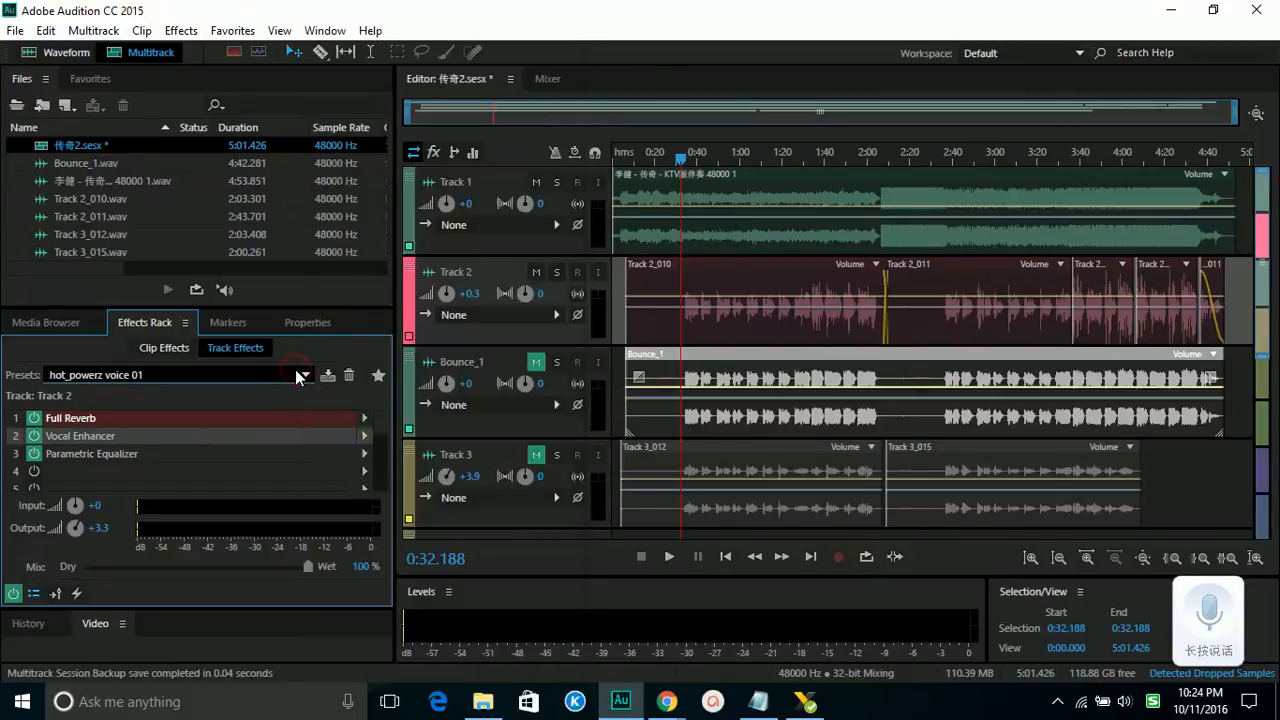
left_click(298, 374)
left_click(299, 374)
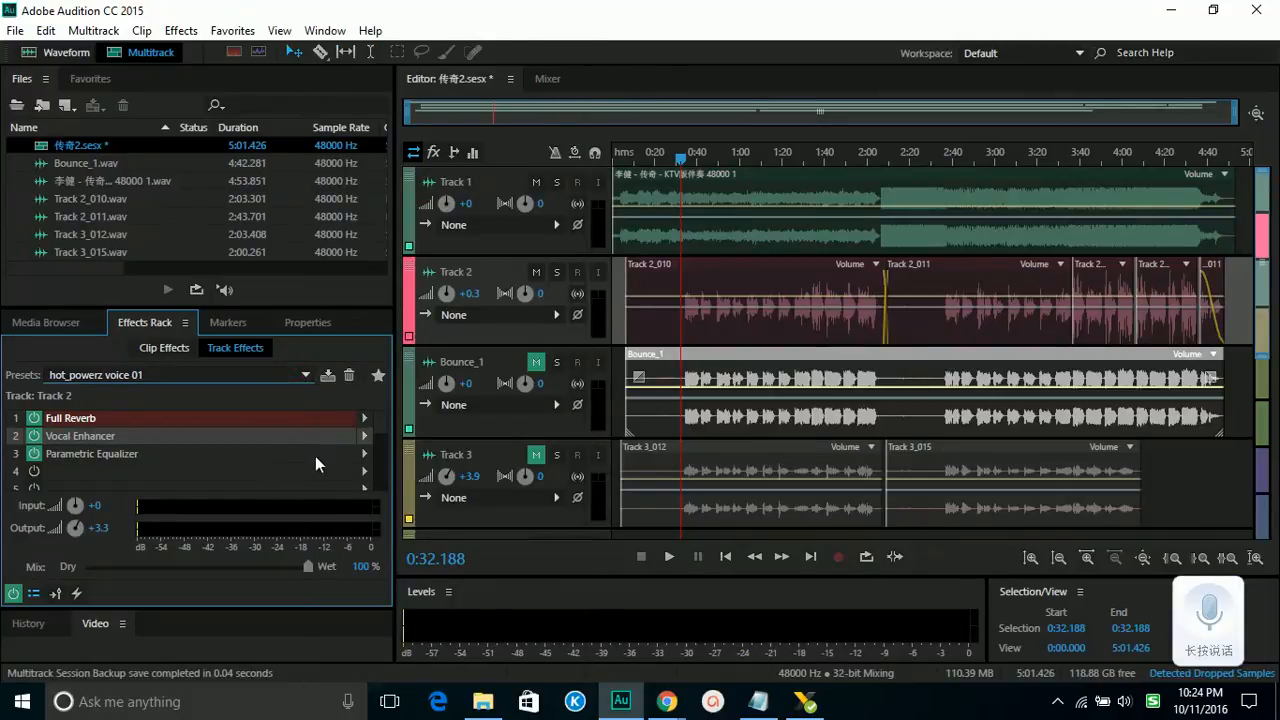